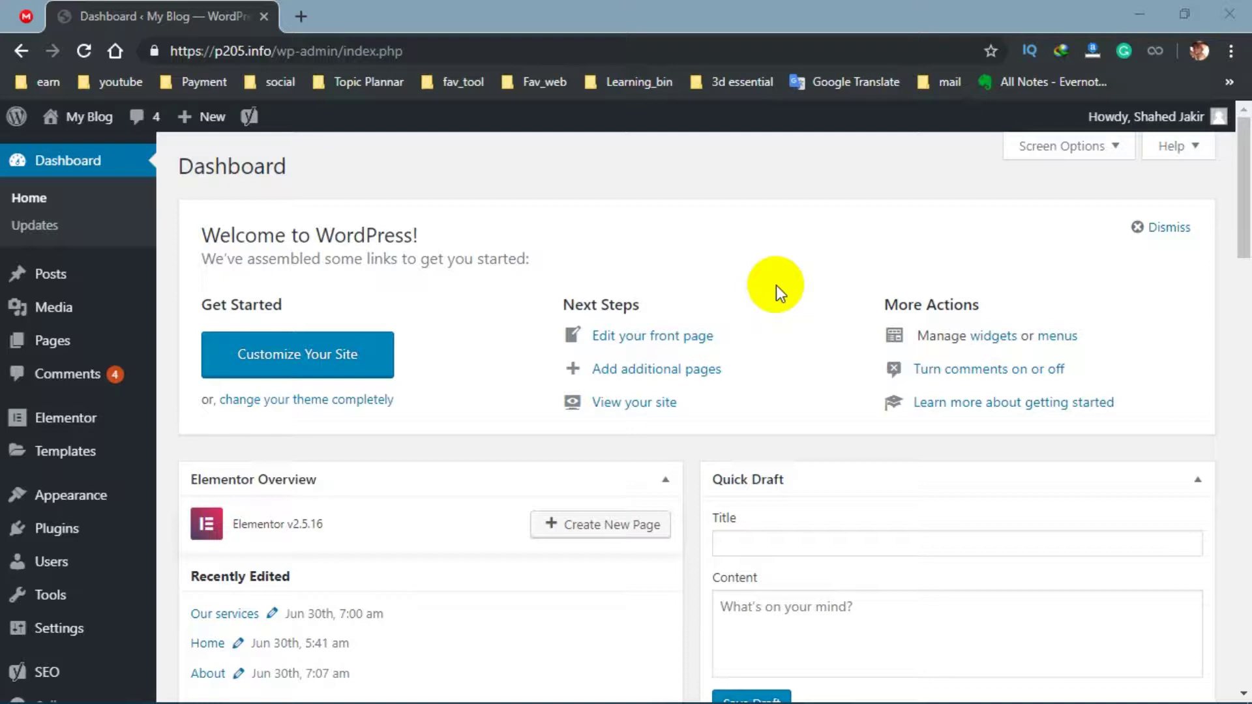
Search the plugin directory for 'wpform' under Plugins > Add New
{"action": "scroll", "coordinate": [625, 427], "scroll_direction": "down", "scroll_amount": 3}
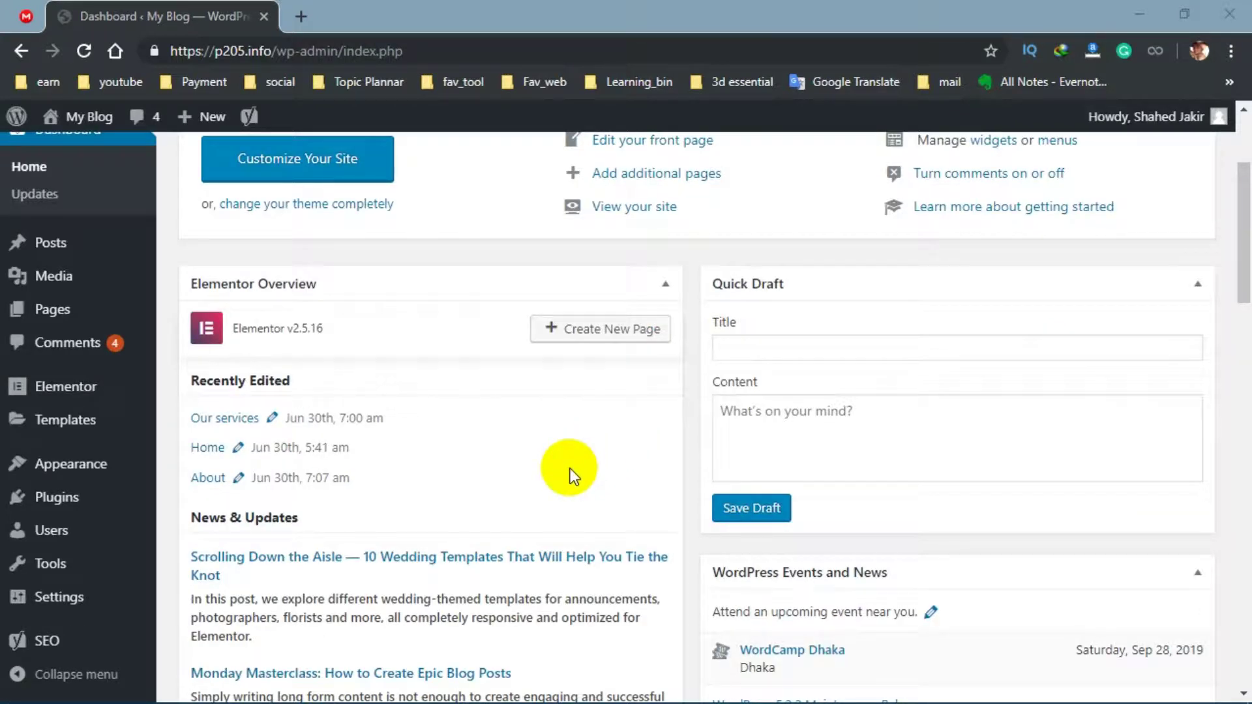
{"action": "scroll", "coordinate": [571, 468], "scroll_direction": "down", "scroll_amount": 2}
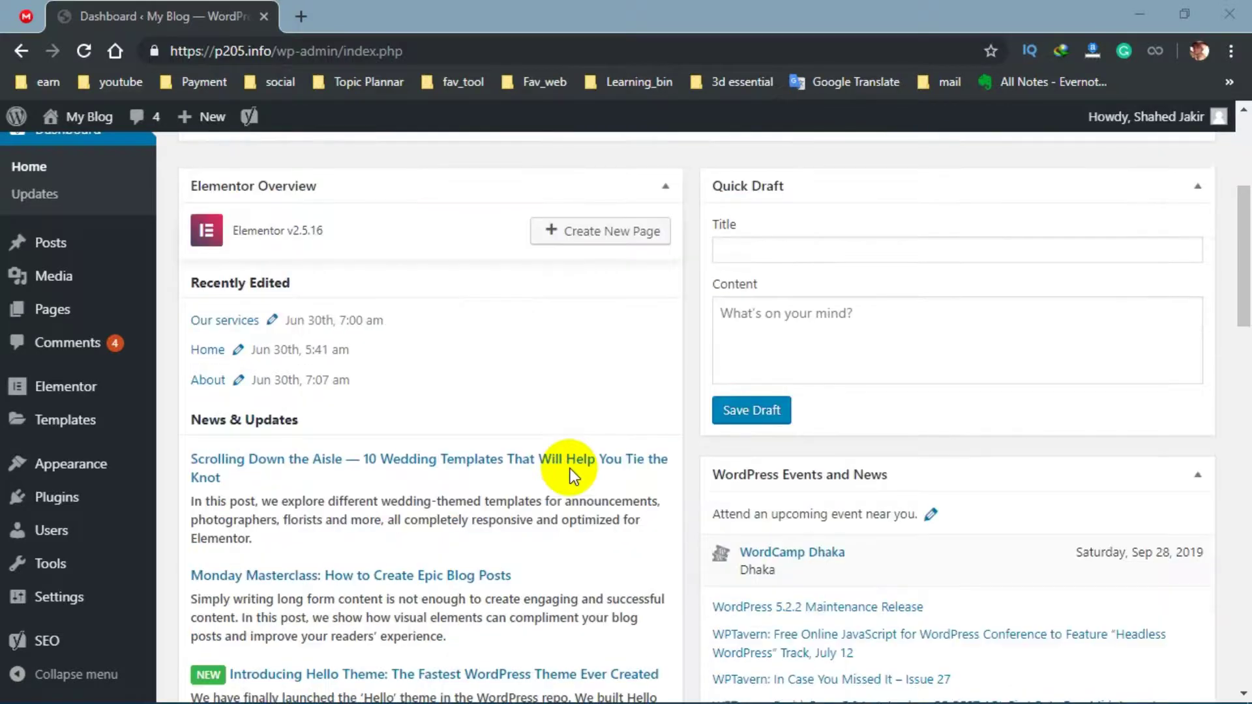
{"action": "left_click", "coordinate": [76, 513]}
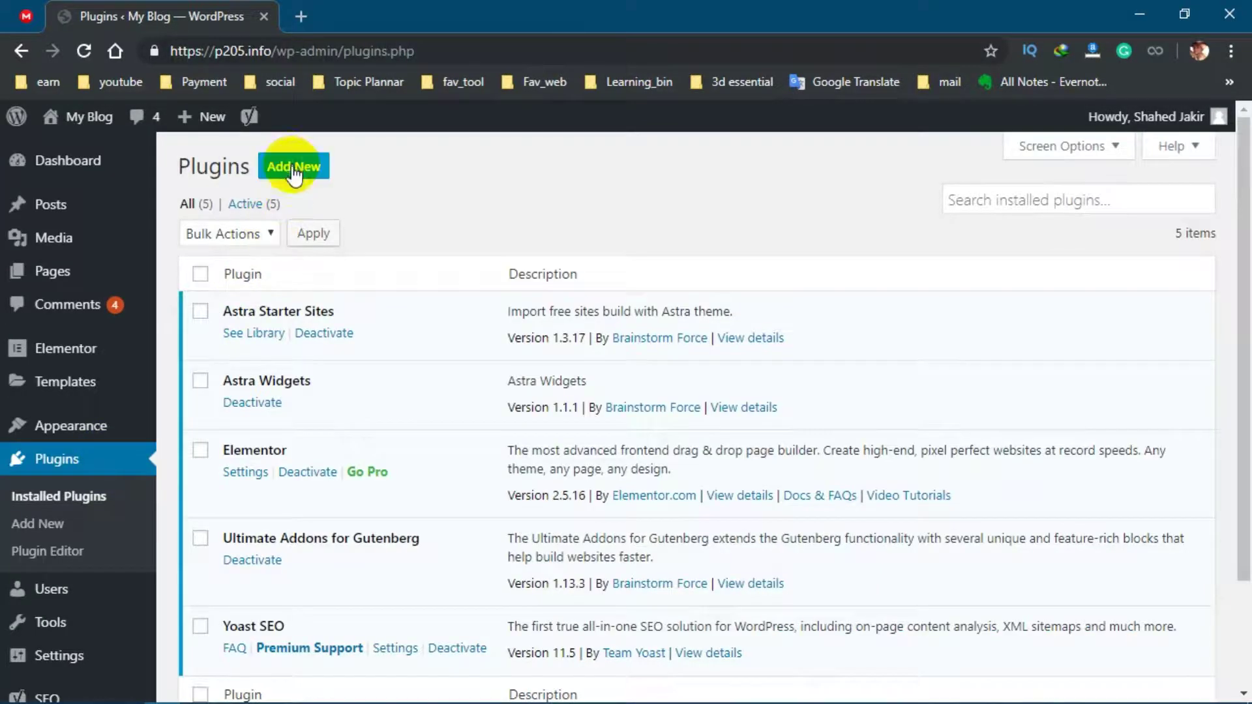
{"action": "left_click", "coordinate": [291, 167]}
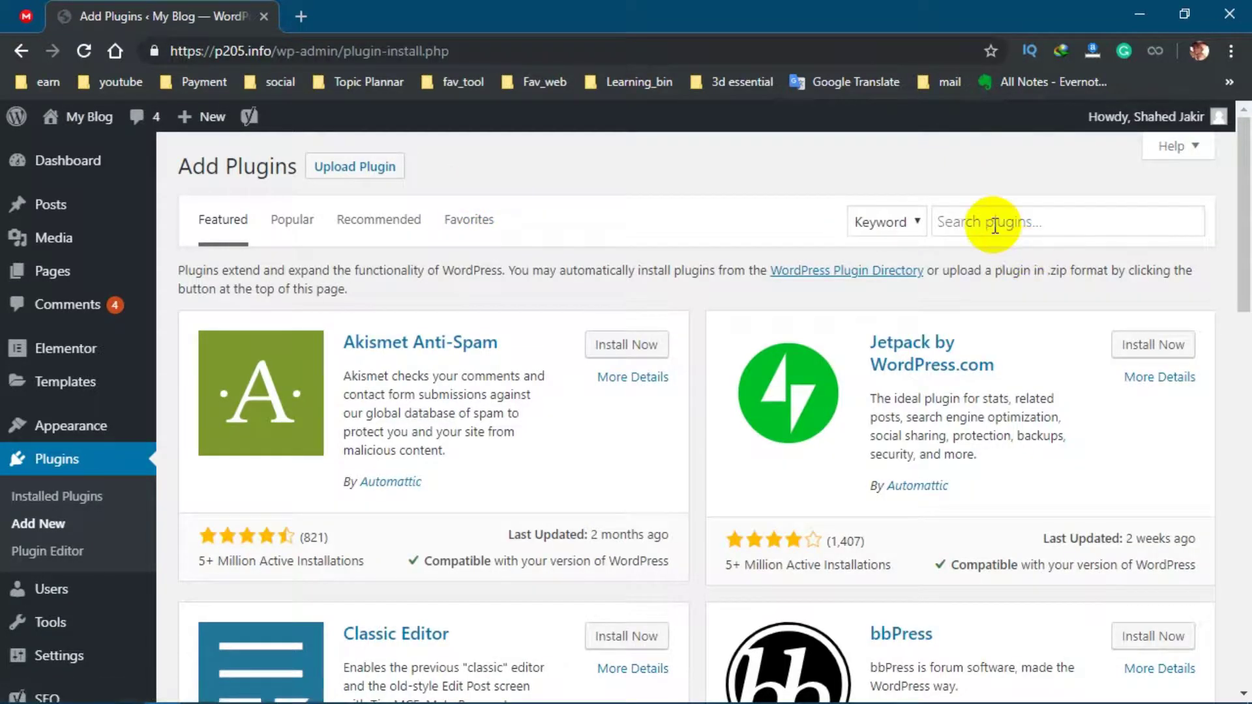
{"action": "left_click", "coordinate": [994, 225]}
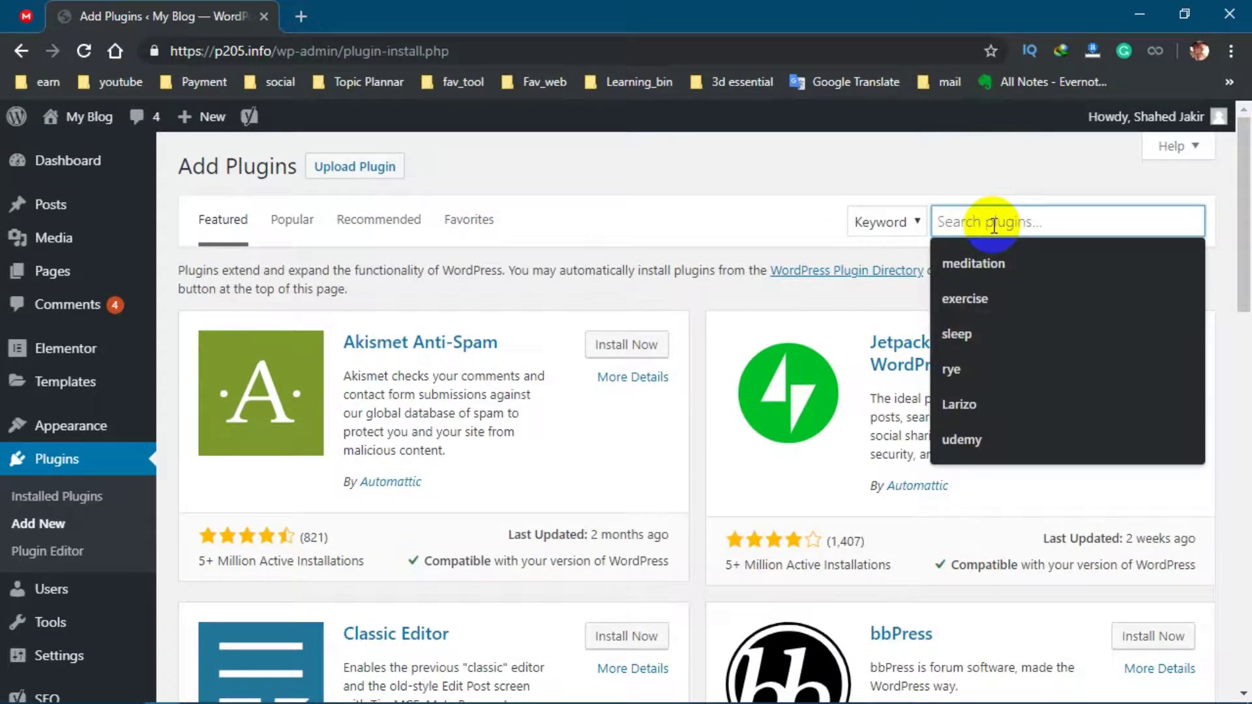
{"action": "type", "text": "wpform"}
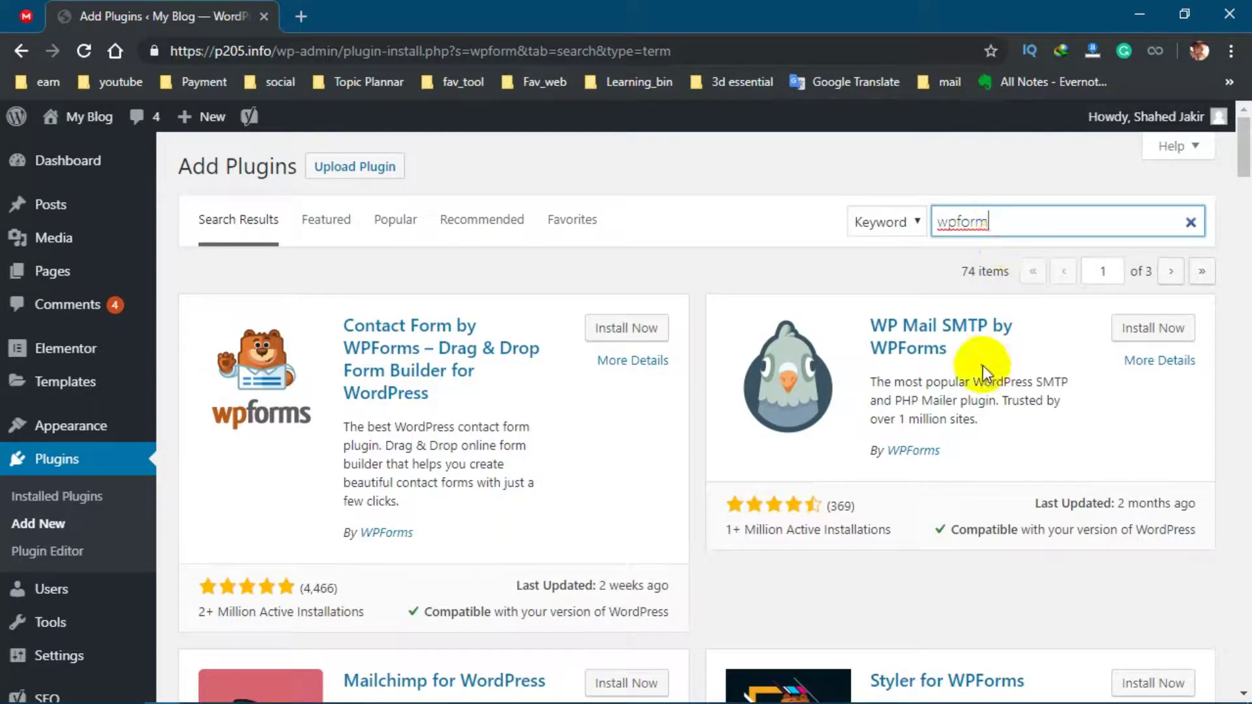
Install Contact Form by WPForms from the search results
{"action": "scroll", "coordinate": [637, 468], "scroll_direction": "down", "scroll_amount": 3}
{"action": "scroll", "coordinate": [461, 372], "scroll_direction": "up", "scroll_amount": 3}
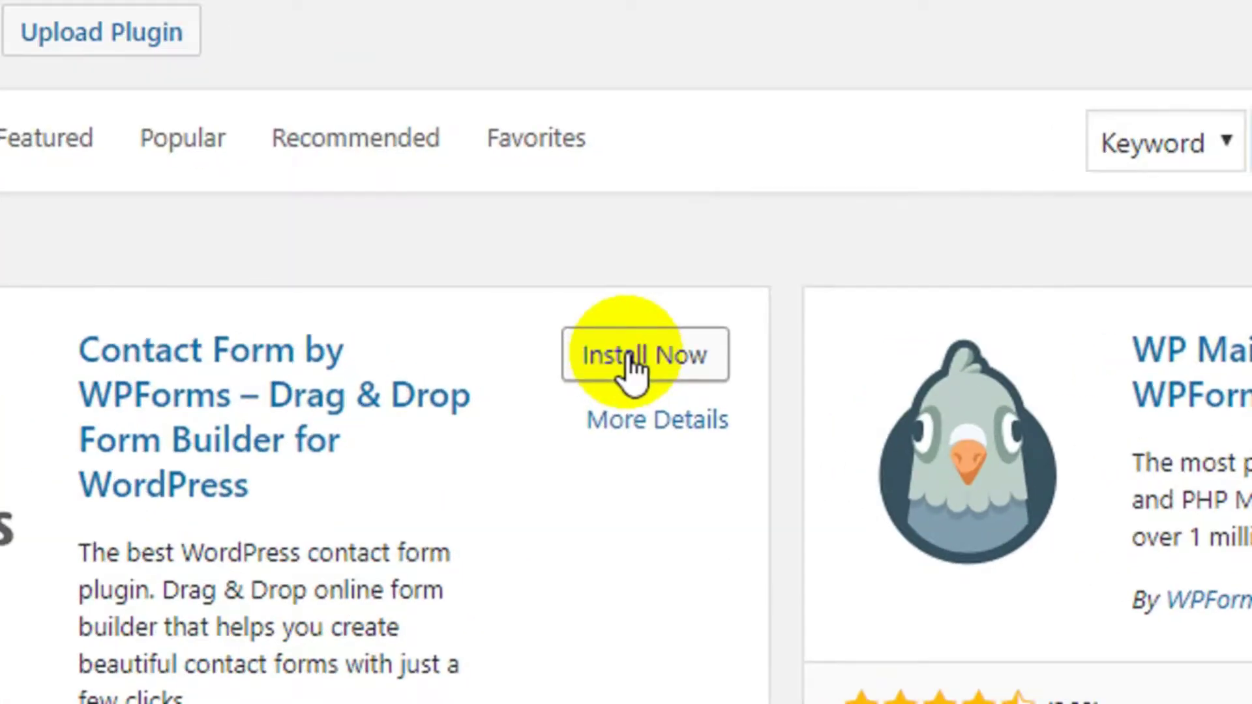
{"action": "left_click", "coordinate": [619, 333]}
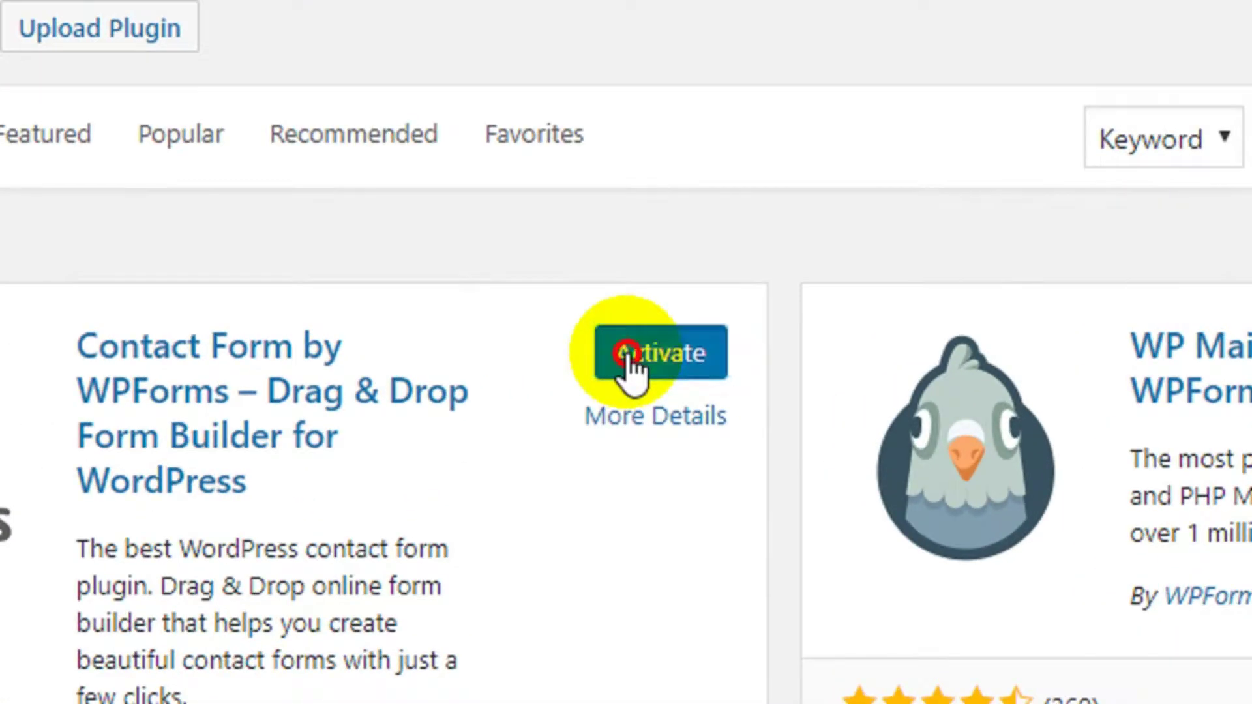
Activate WPForms and open its forms overview
{"action": "left_click", "coordinate": [626, 358]}
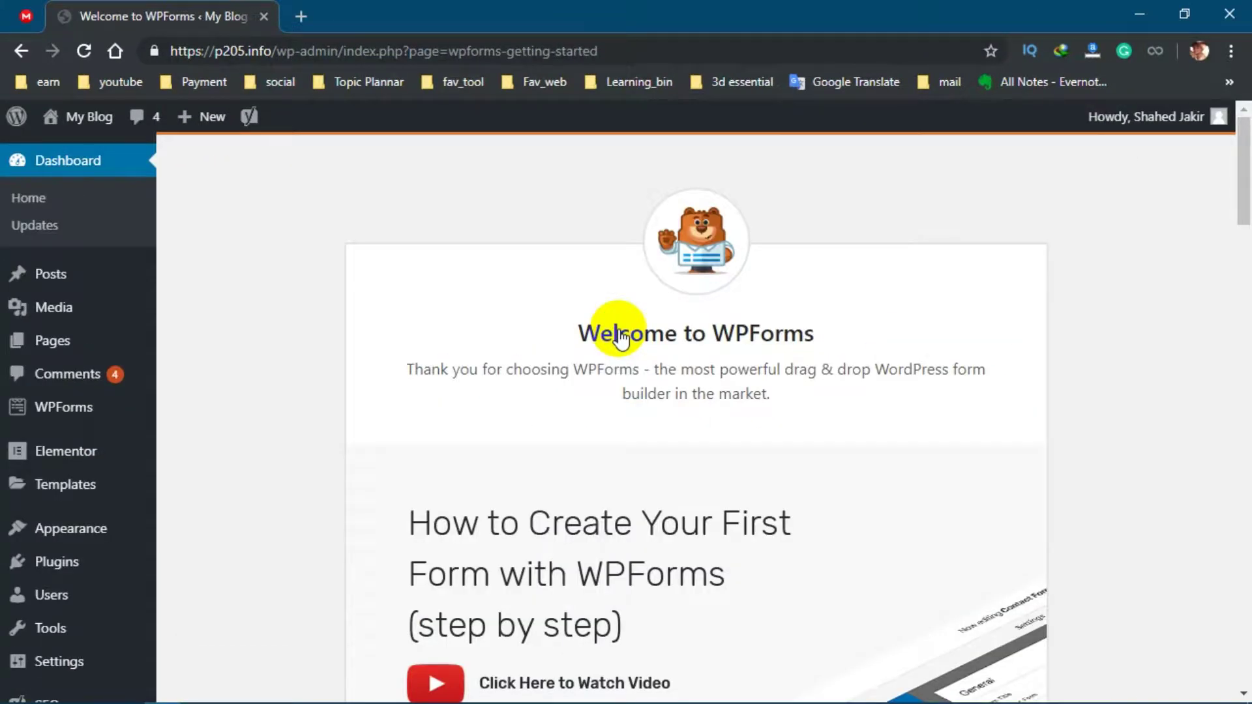
{"action": "mouse_move", "coordinate": [95, 414]}
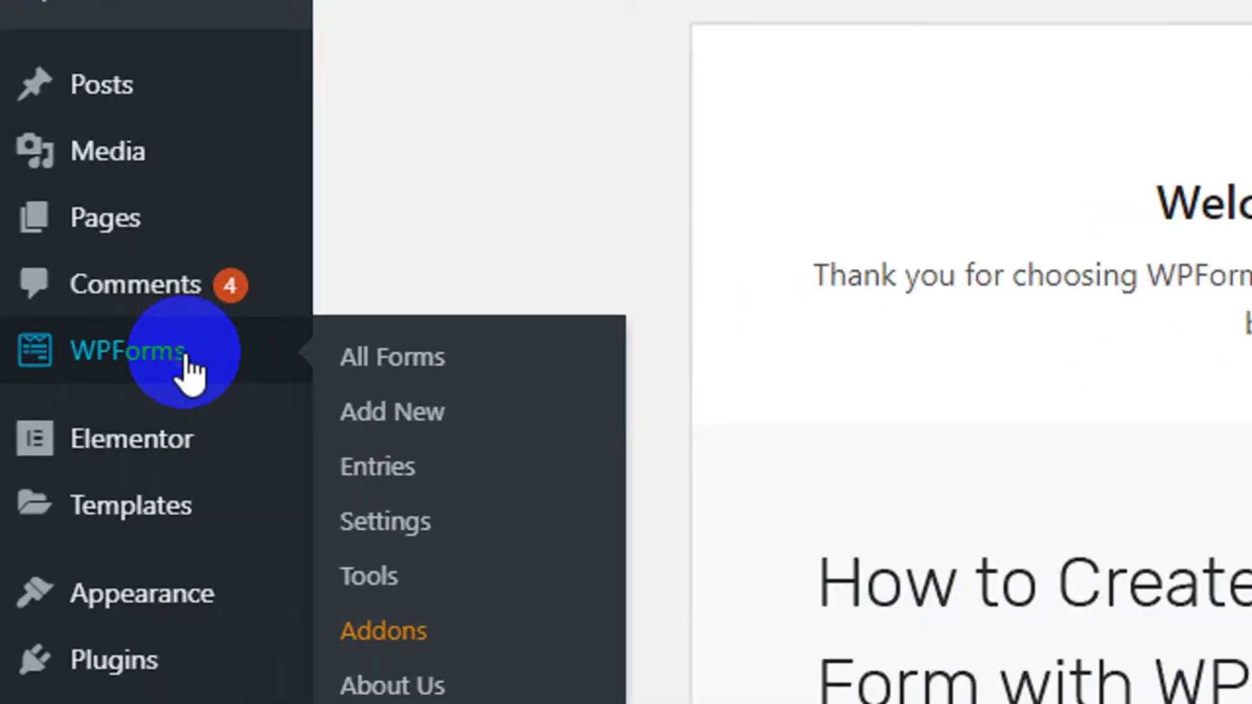
{"action": "left_click", "coordinate": [189, 371]}
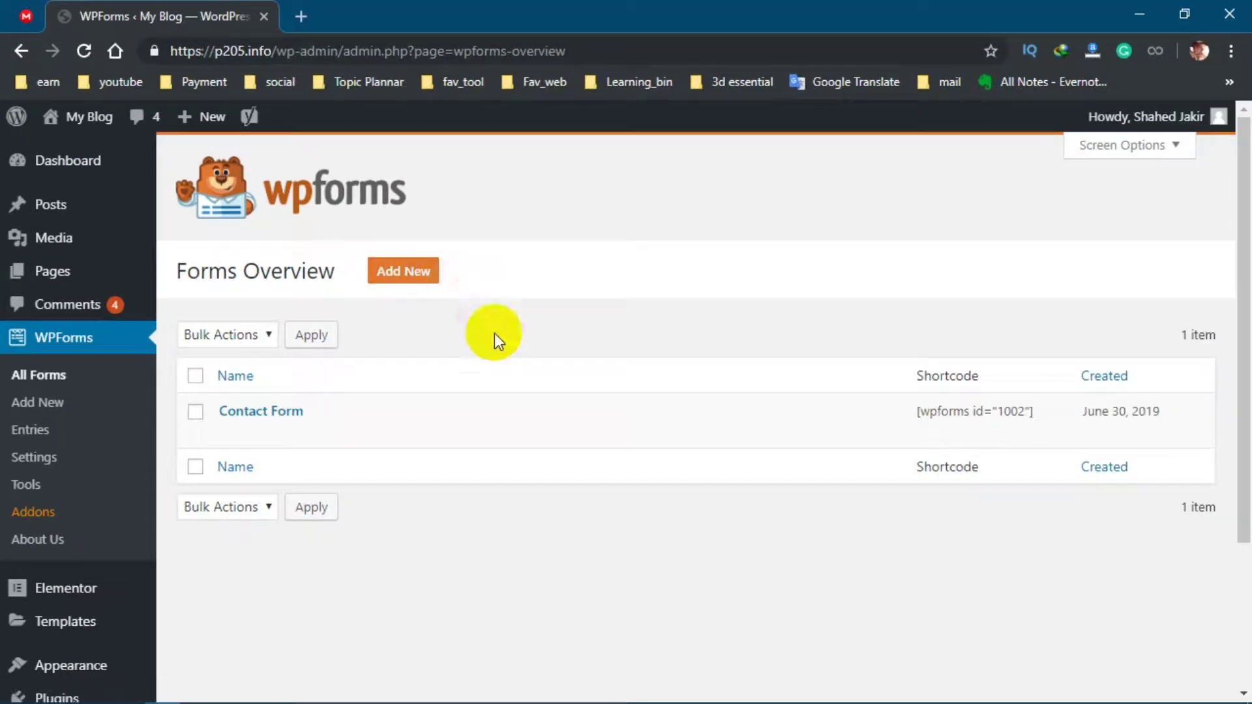
Delete the existing Contact Form and confirm the deletion
{"action": "mouse_move", "coordinate": [222, 420]}
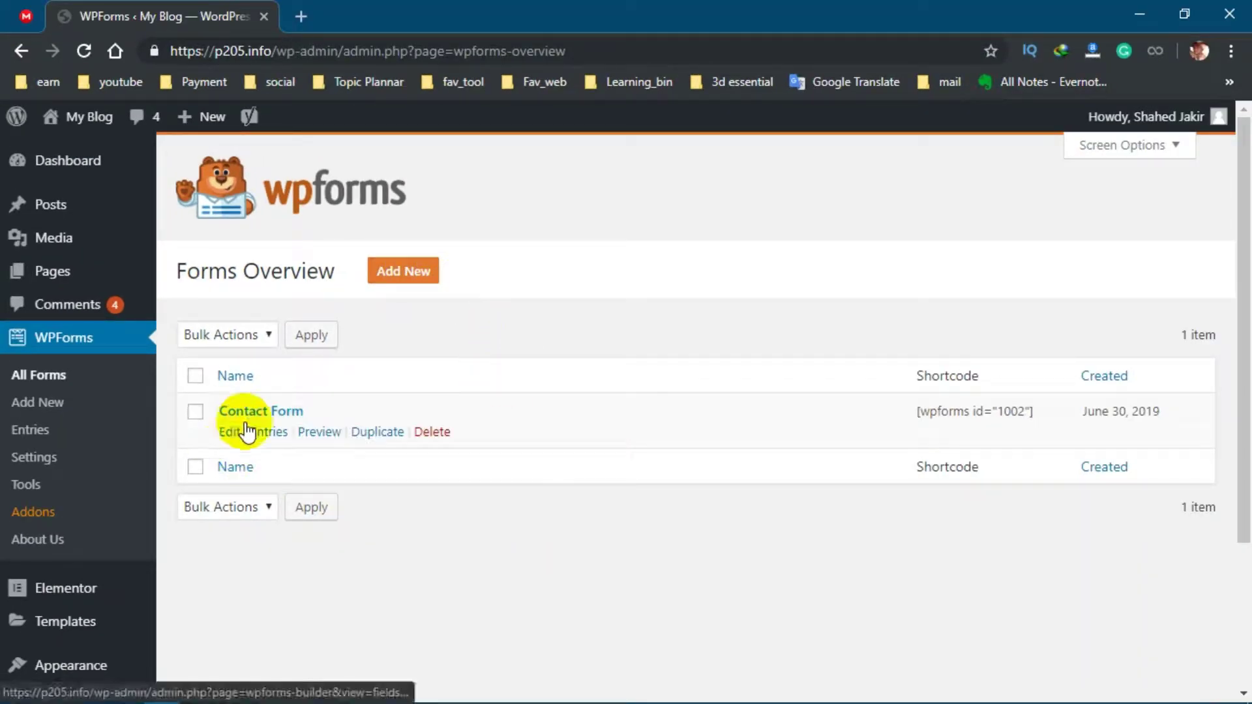
{"action": "left_click", "coordinate": [432, 433]}
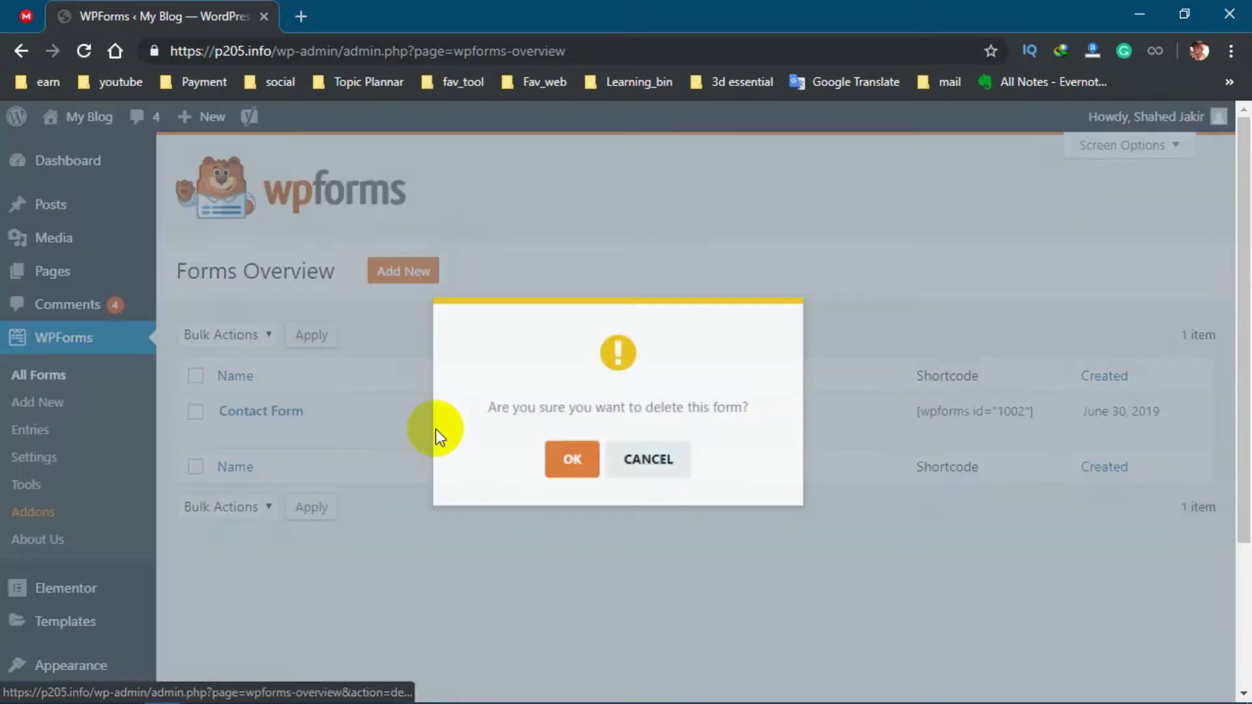
{"action": "left_click", "coordinate": [589, 476]}
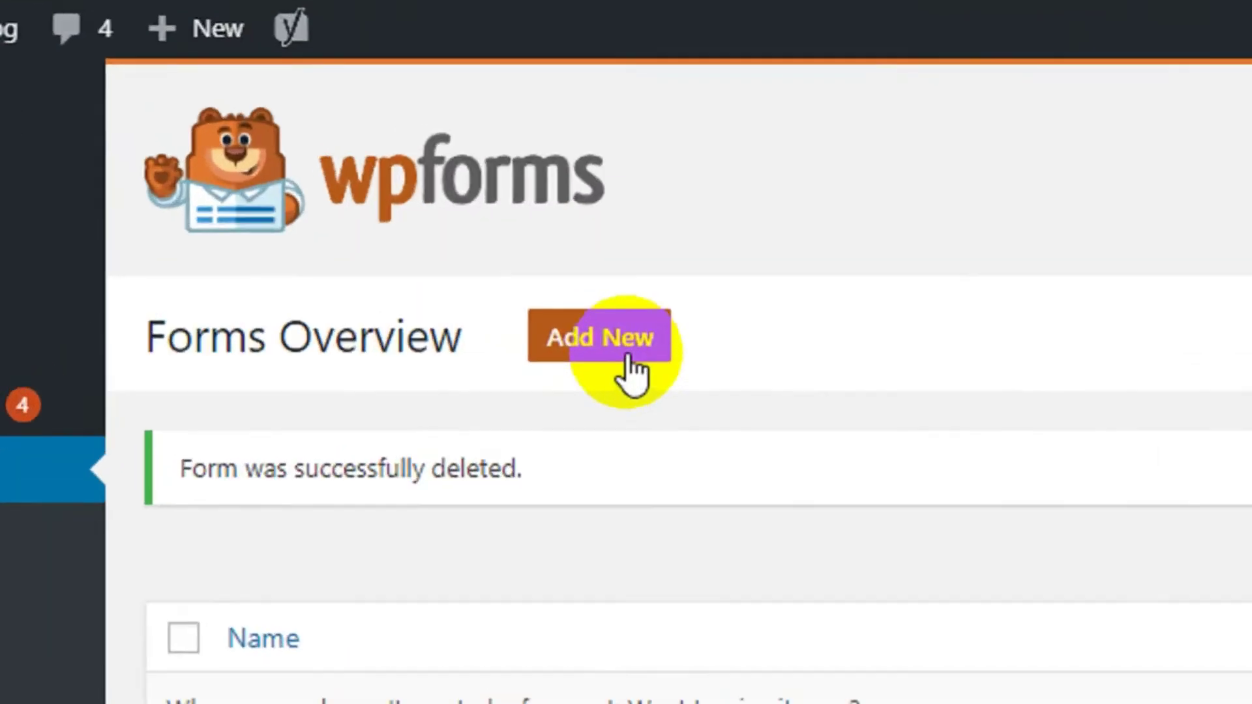
Create a new form named 'Contact Us' from the Blank Form template
{"action": "left_click", "coordinate": [484, 315]}
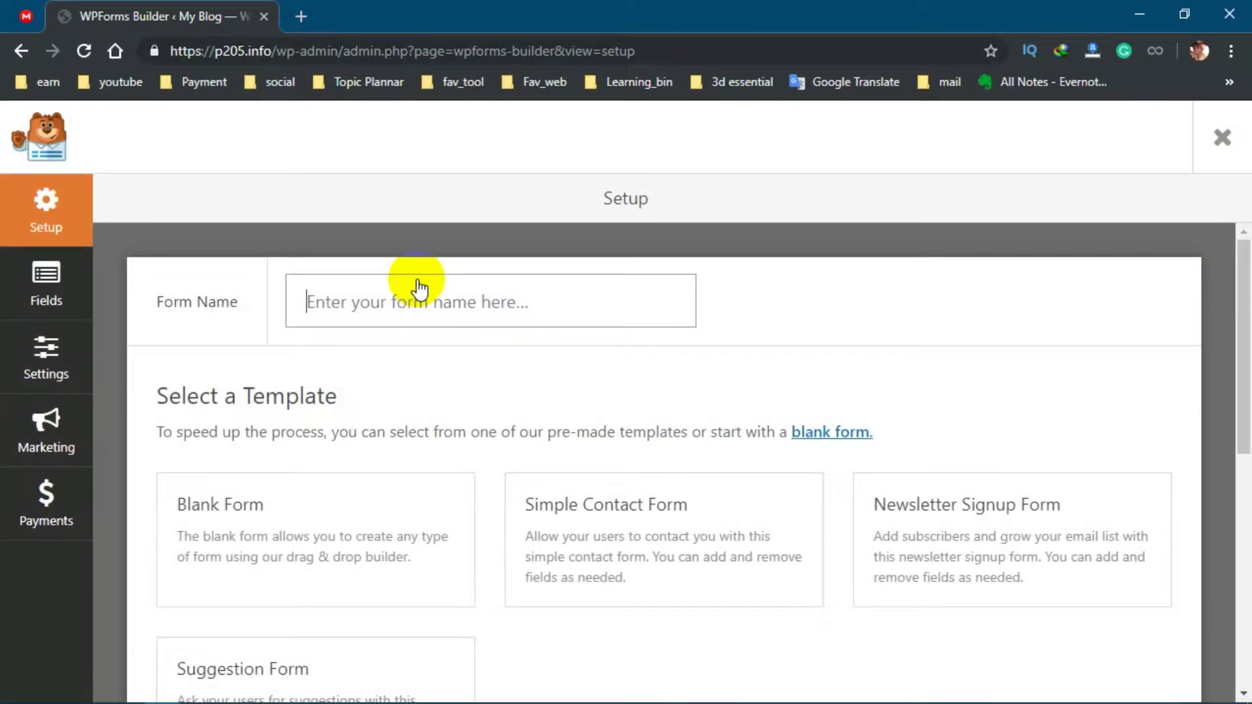
{"action": "left_click", "coordinate": [416, 295]}
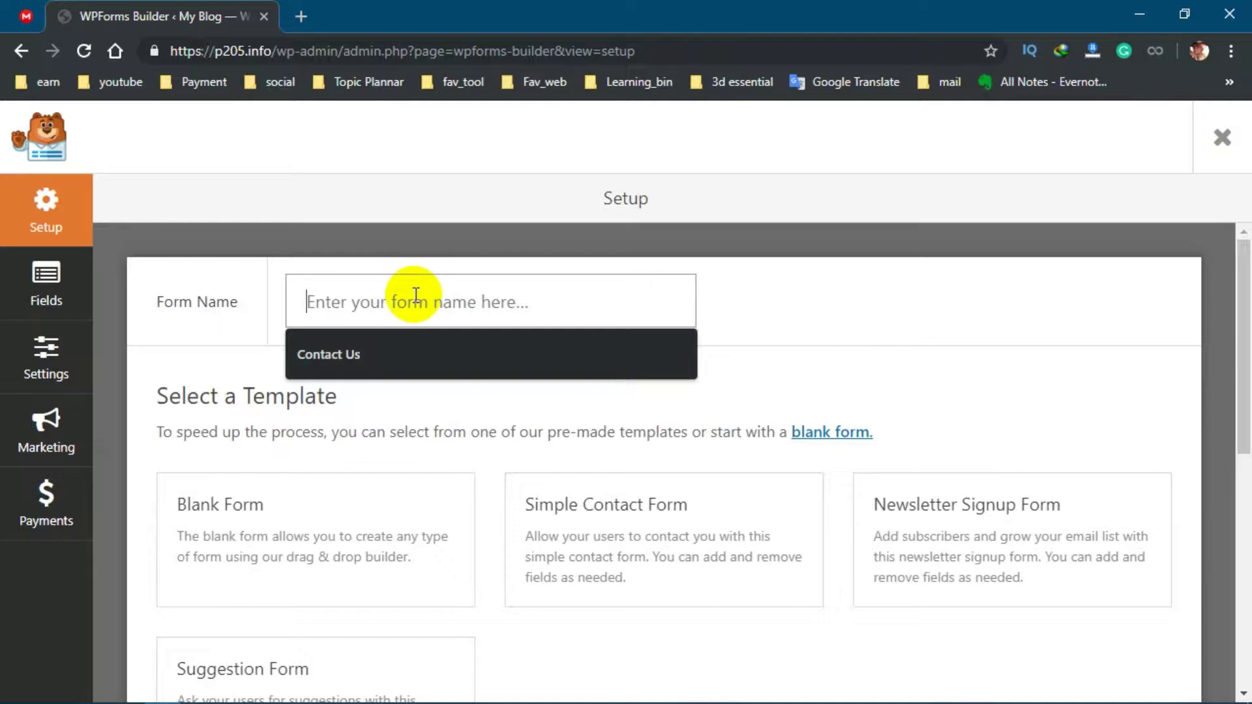
{"action": "type", "text": "Contact Us"}
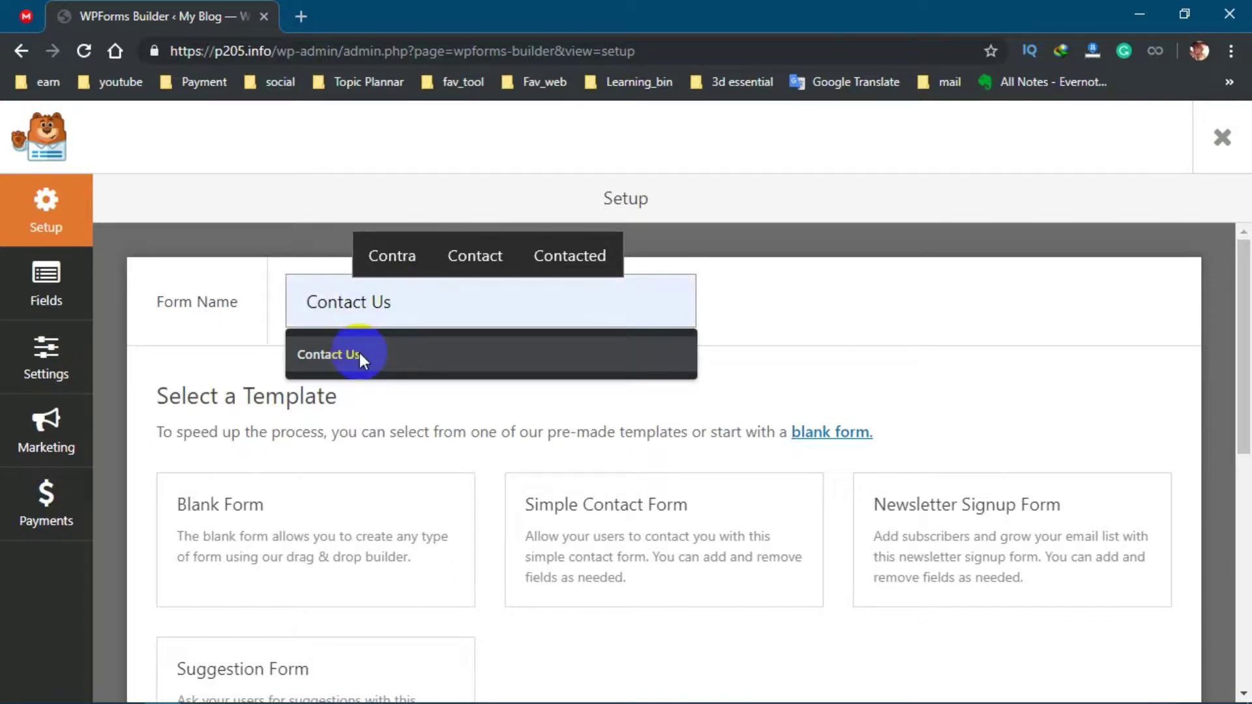
{"action": "left_click", "coordinate": [359, 354]}
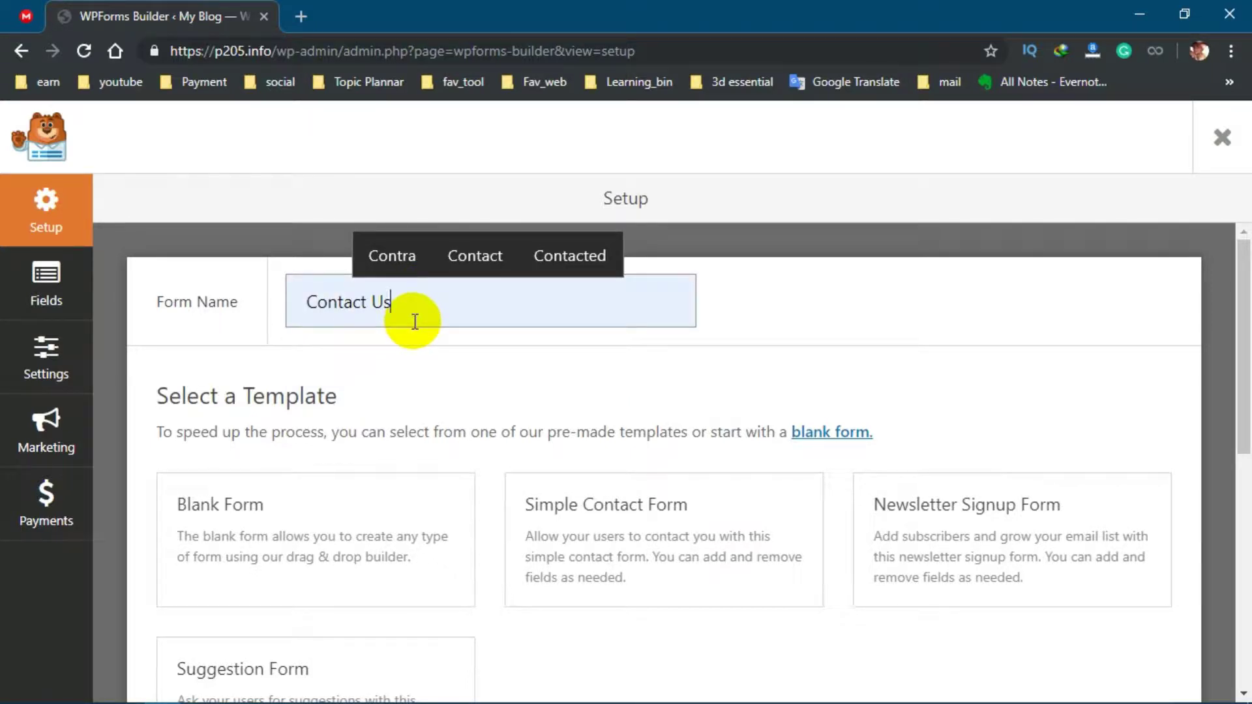
{"action": "scroll", "coordinate": [506, 353], "scroll_direction": "down", "scroll_amount": 4}
{"action": "scroll", "coordinate": [672, 450], "scroll_direction": "up", "scroll_amount": 3}
{"action": "mouse_move", "coordinate": [648, 458]}
{"action": "mouse_move", "coordinate": [292, 467]}
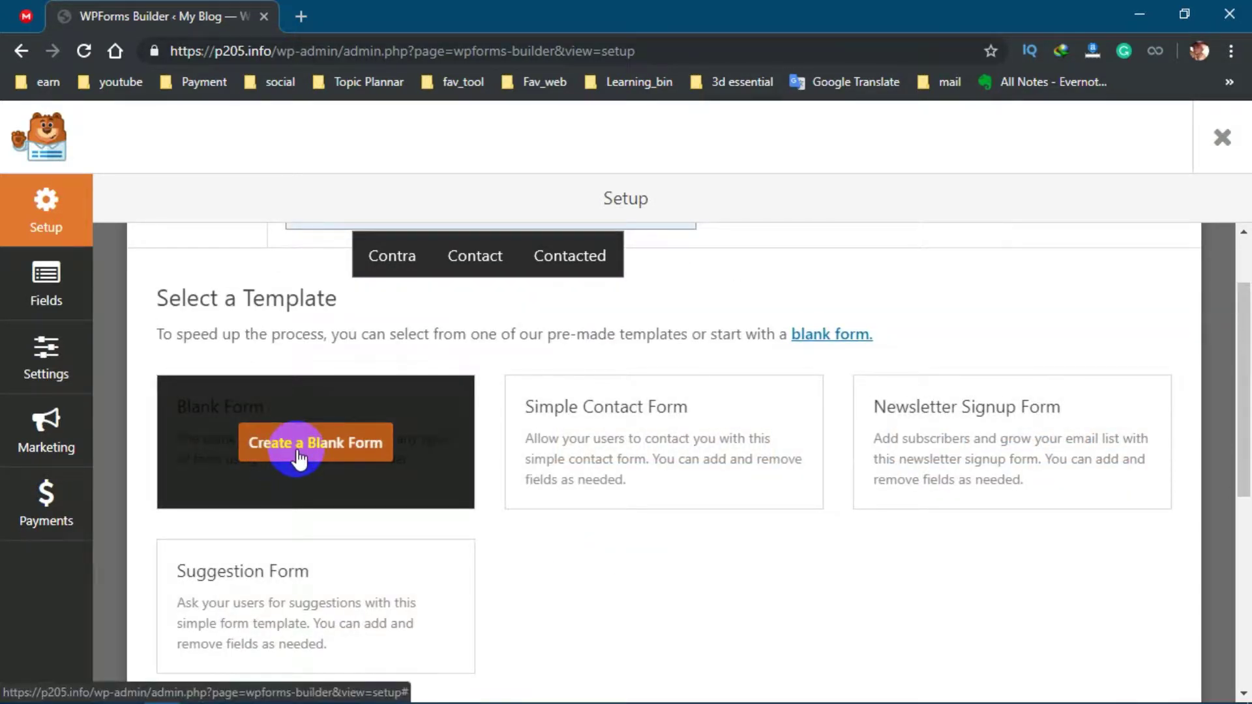
{"action": "left_click", "coordinate": [298, 451]}
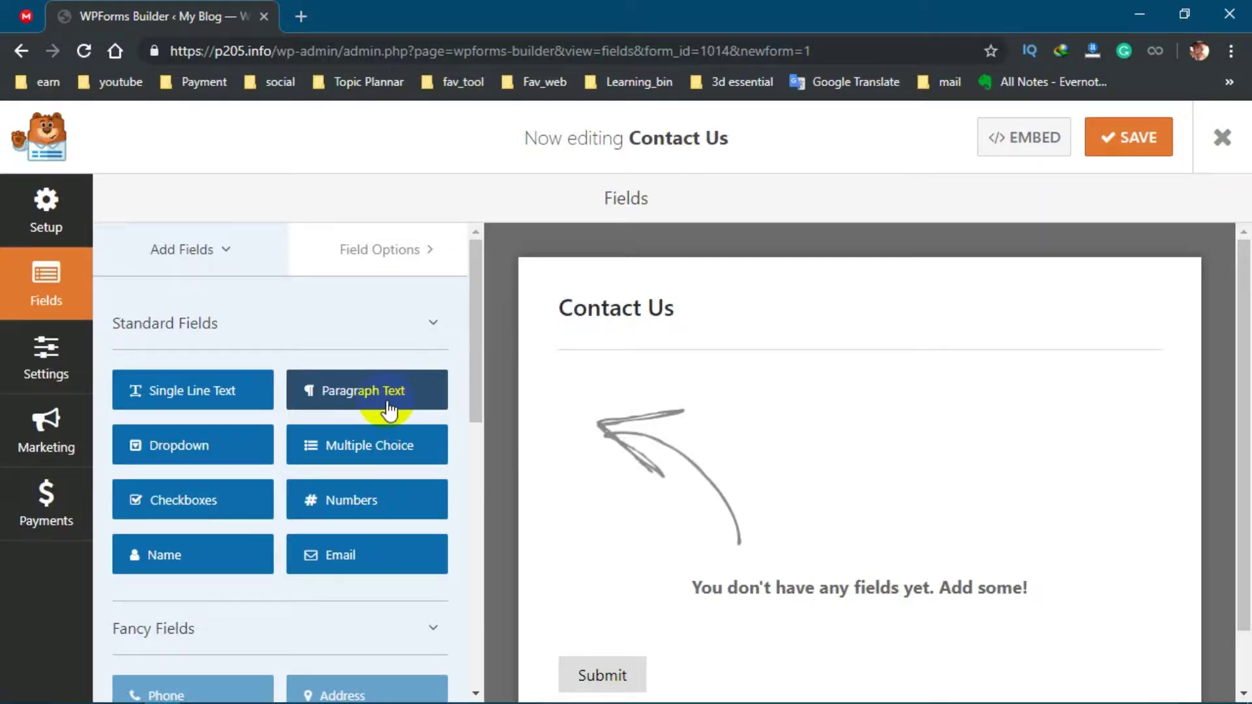
Add a Name field to the form and keep its label as 'Name'
{"action": "left_click_drag", "start_coordinate": [168, 554], "coordinate": [675, 377]}
{"action": "left_click", "coordinate": [760, 425]}
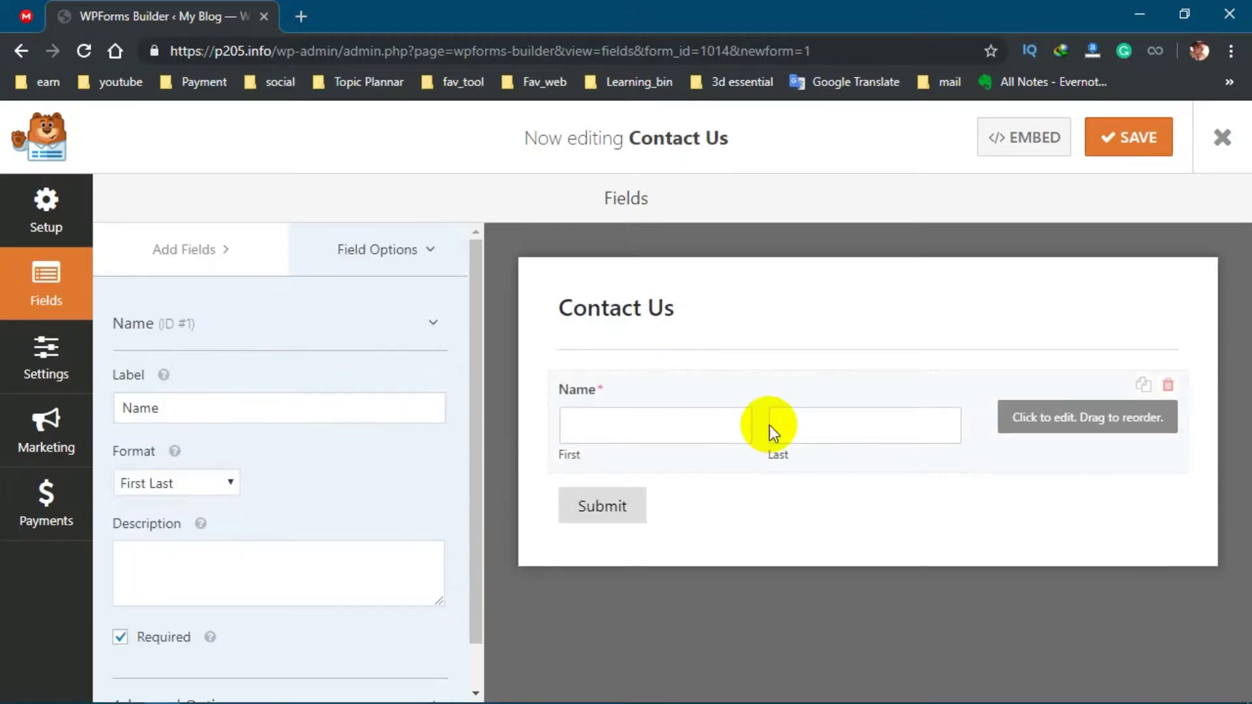
{"action": "scroll", "coordinate": [208, 388], "scroll_direction": "down", "scroll_amount": 1}
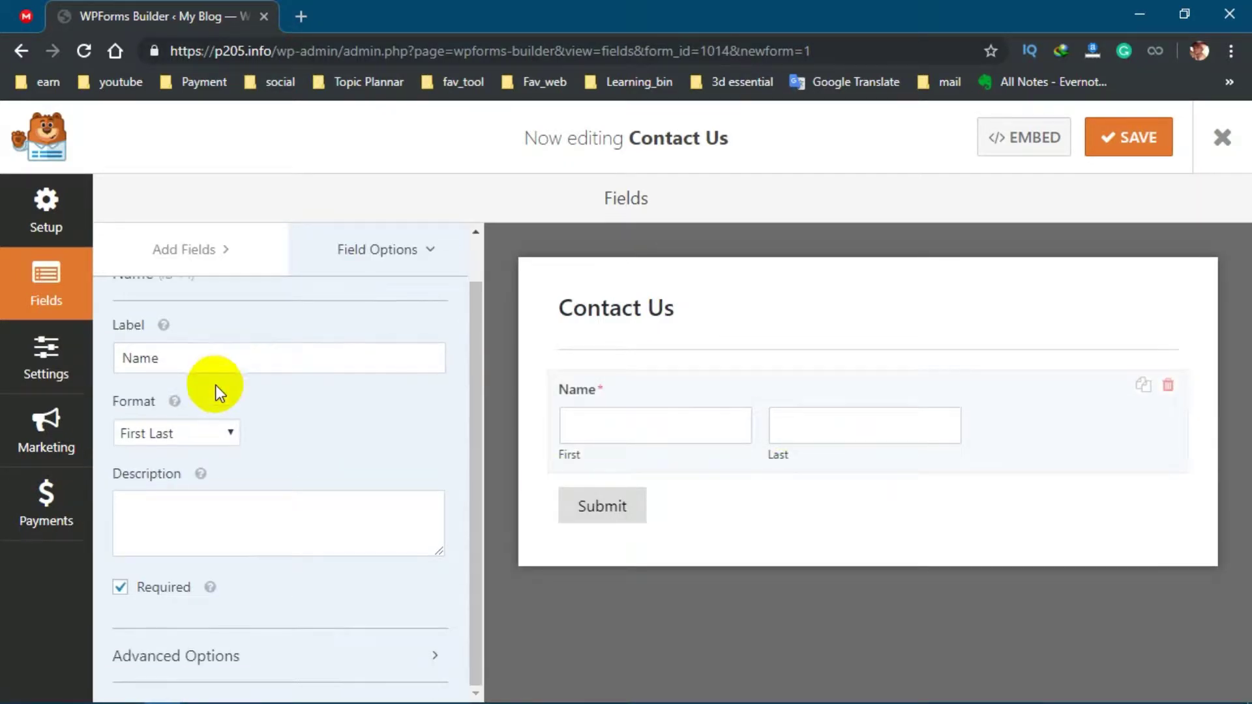
{"action": "double_click", "coordinate": [145, 361]}
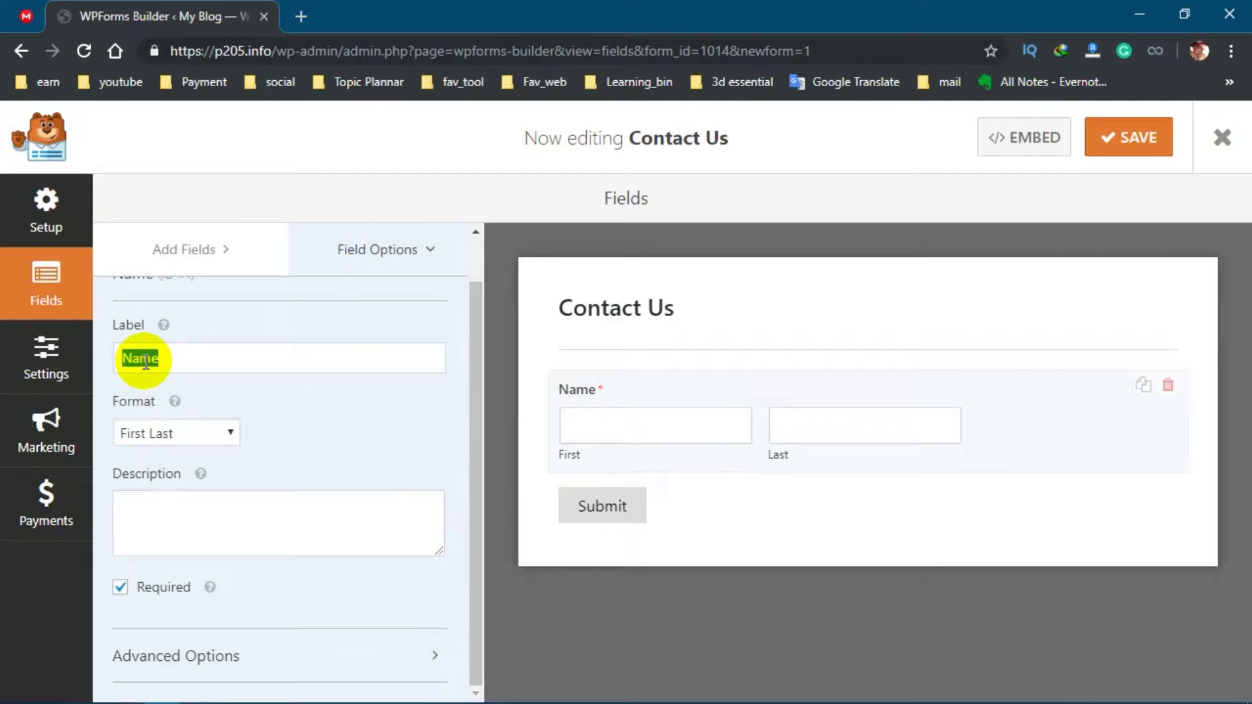
{"action": "type", "text": "Type yo"}
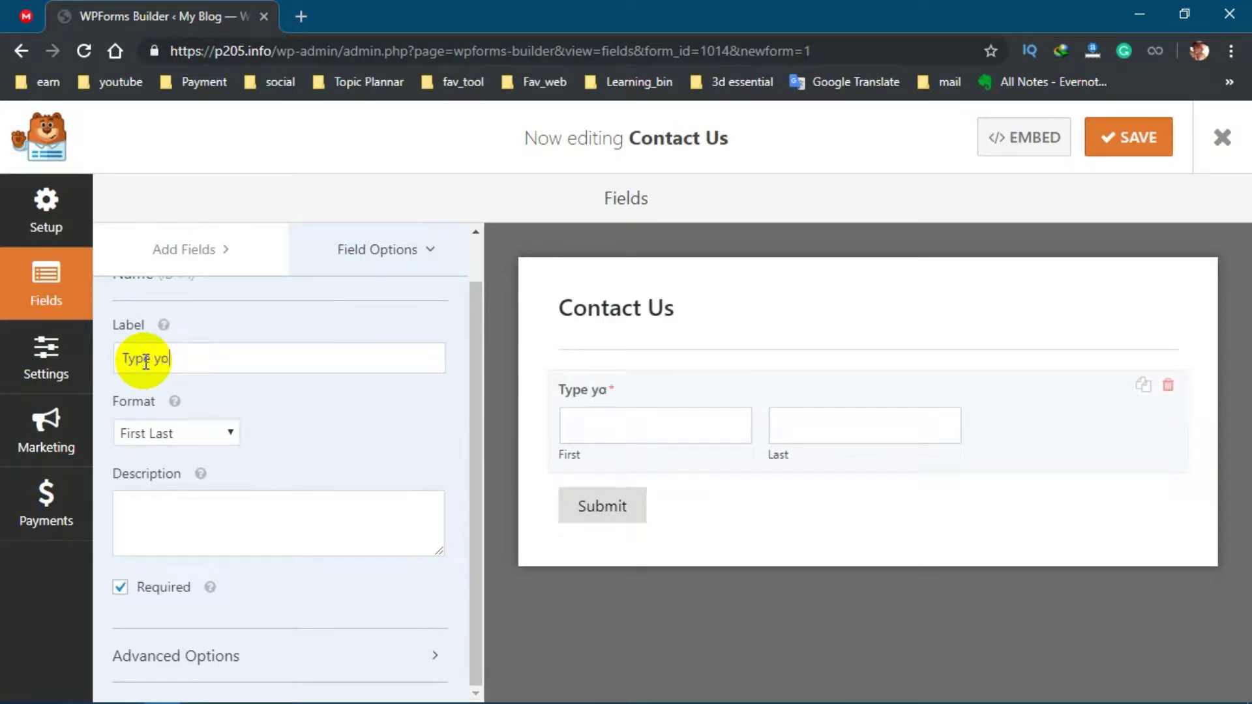
{"action": "type", "text": "ur name"}
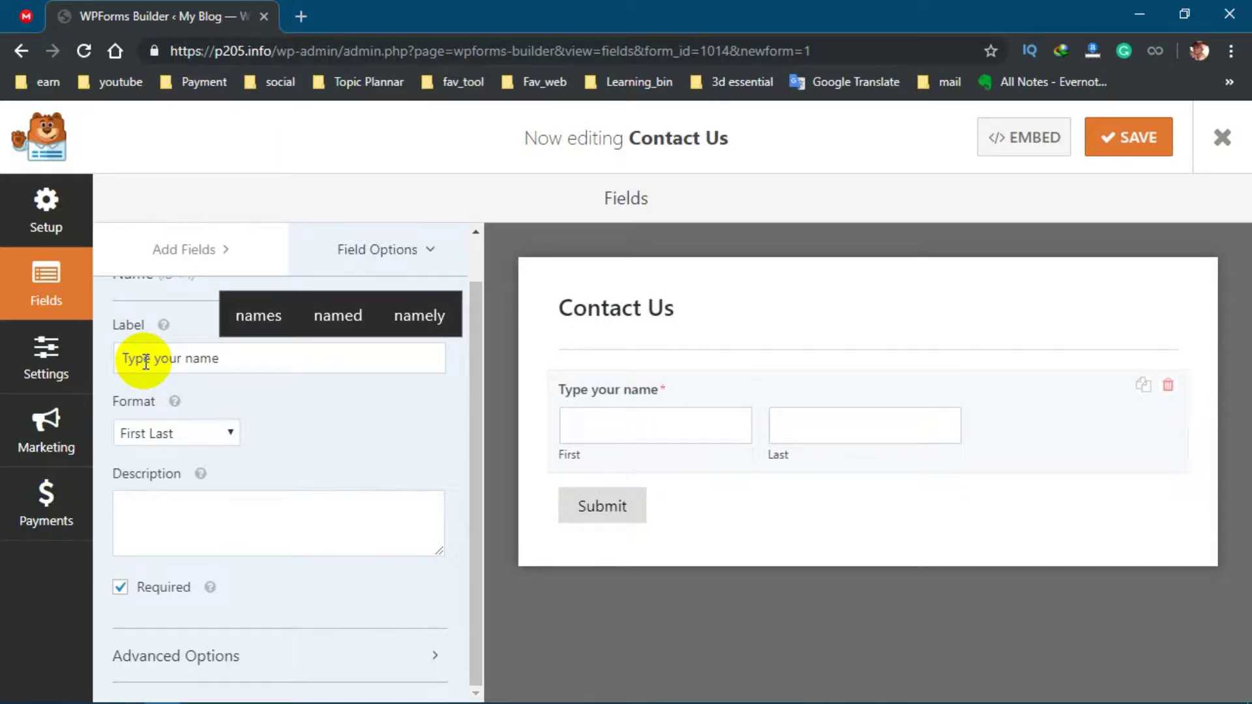
{"action": "key", "text": "BackSpace"}
{"action": "key", "text": "BackSpace"}
{"action": "key", "text": "BackSpace"}
{"action": "key", "text": "BackSpace"}
{"action": "key", "text": "BackSpace"}
{"action": "key", "text": "BackSpace"}
{"action": "key", "text": "BackSpace"}
{"action": "key", "text": "BackSpace"}
{"action": "key", "text": "BackSpace"}
{"action": "key", "text": "BackSpace"}
{"action": "key", "text": "BackSpace"}
{"action": "key", "text": "BackSpace"}
{"action": "key", "text": "BackSpace"}
{"action": "key", "text": "BackSpace"}
{"action": "type", "text": "N"}
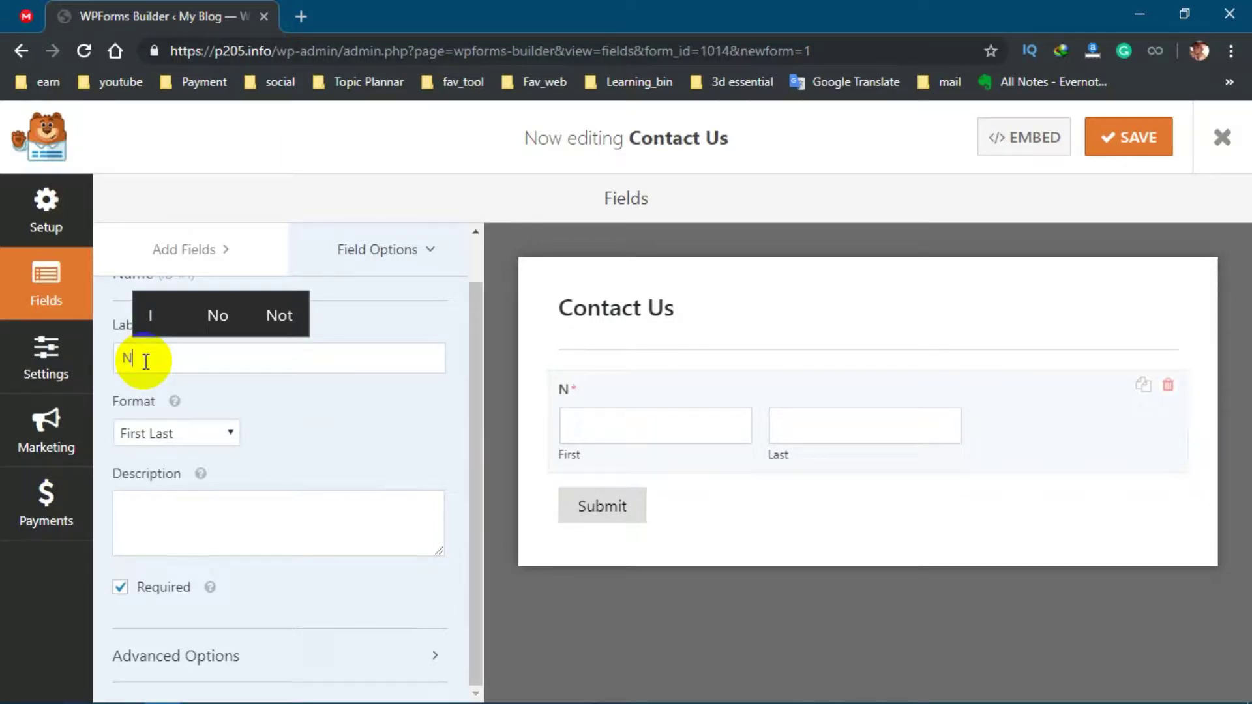
{"action": "type", "text": "ame"}
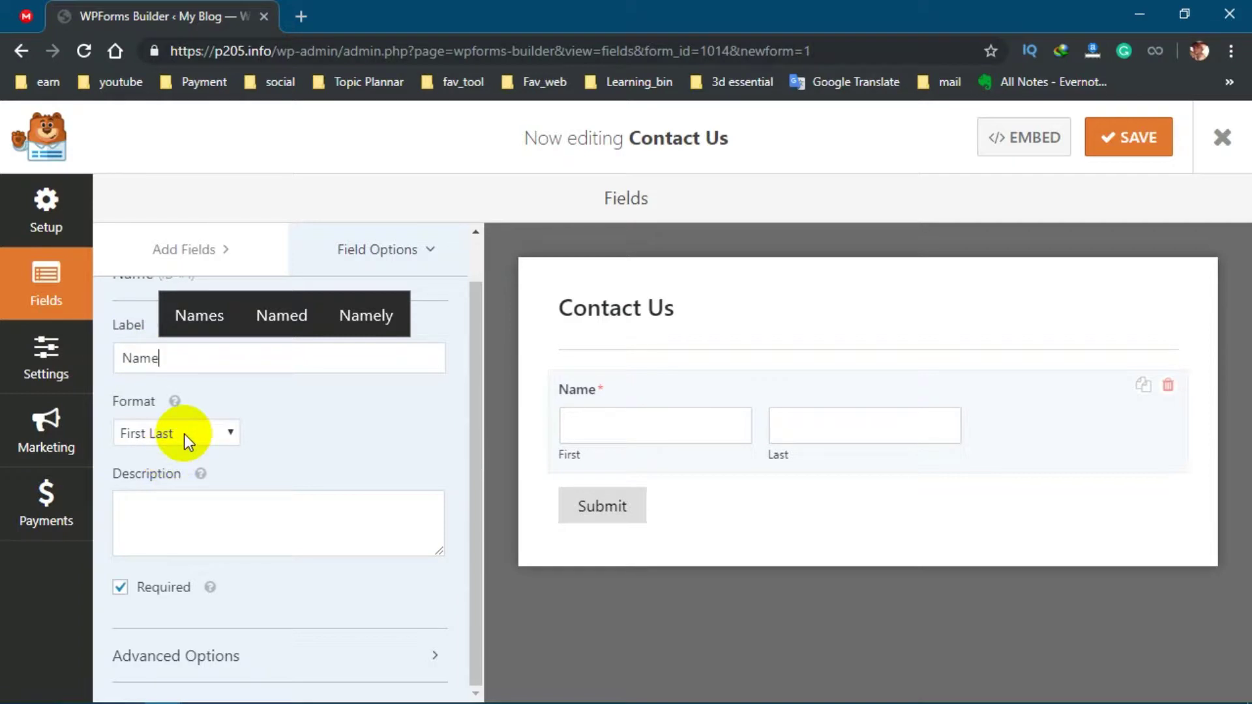
In Advanced Options, try Small, Medium and Large field sizes, ending on Medium
{"action": "left_click", "coordinate": [352, 669]}
{"action": "scroll", "coordinate": [350, 560], "scroll_direction": "down", "scroll_amount": 5}
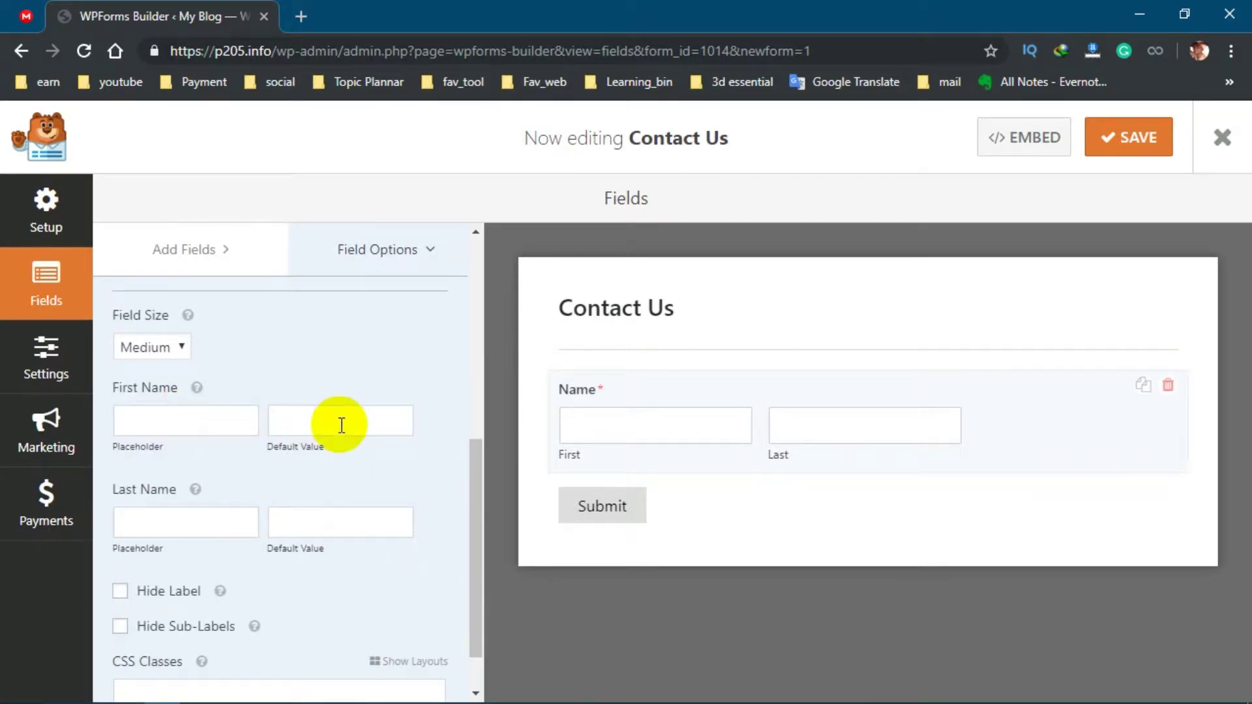
{"action": "scroll", "coordinate": [257, 425], "scroll_direction": "up", "scroll_amount": 5}
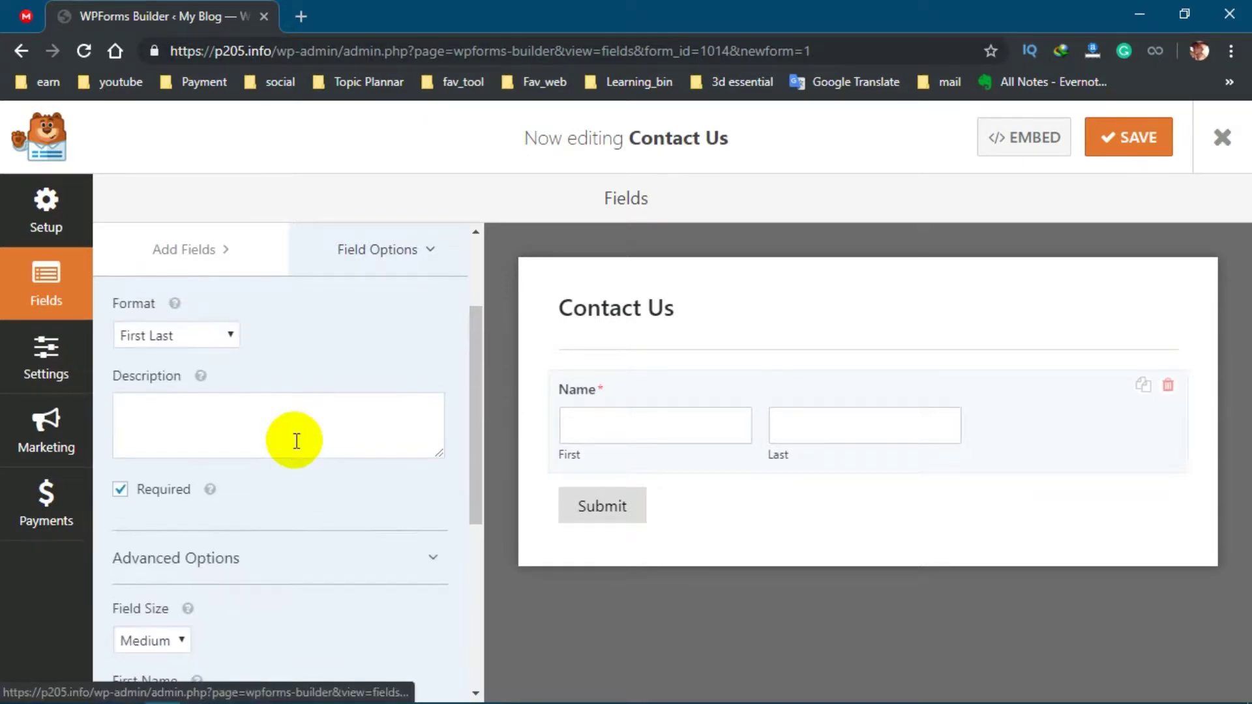
{"action": "scroll", "coordinate": [294, 439], "scroll_direction": "down", "scroll_amount": 5}
{"action": "scroll", "coordinate": [308, 522], "scroll_direction": "up", "scroll_amount": 5}
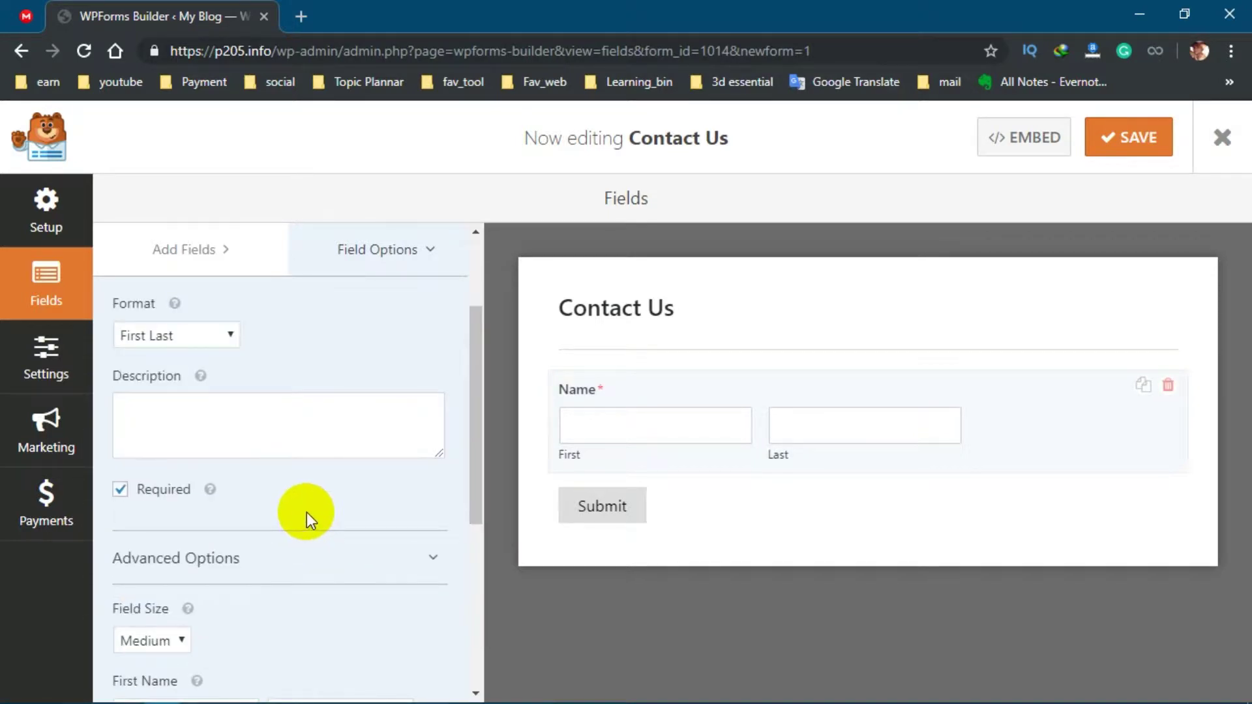
{"action": "scroll", "coordinate": [305, 542], "scroll_direction": "down", "scroll_amount": 3}
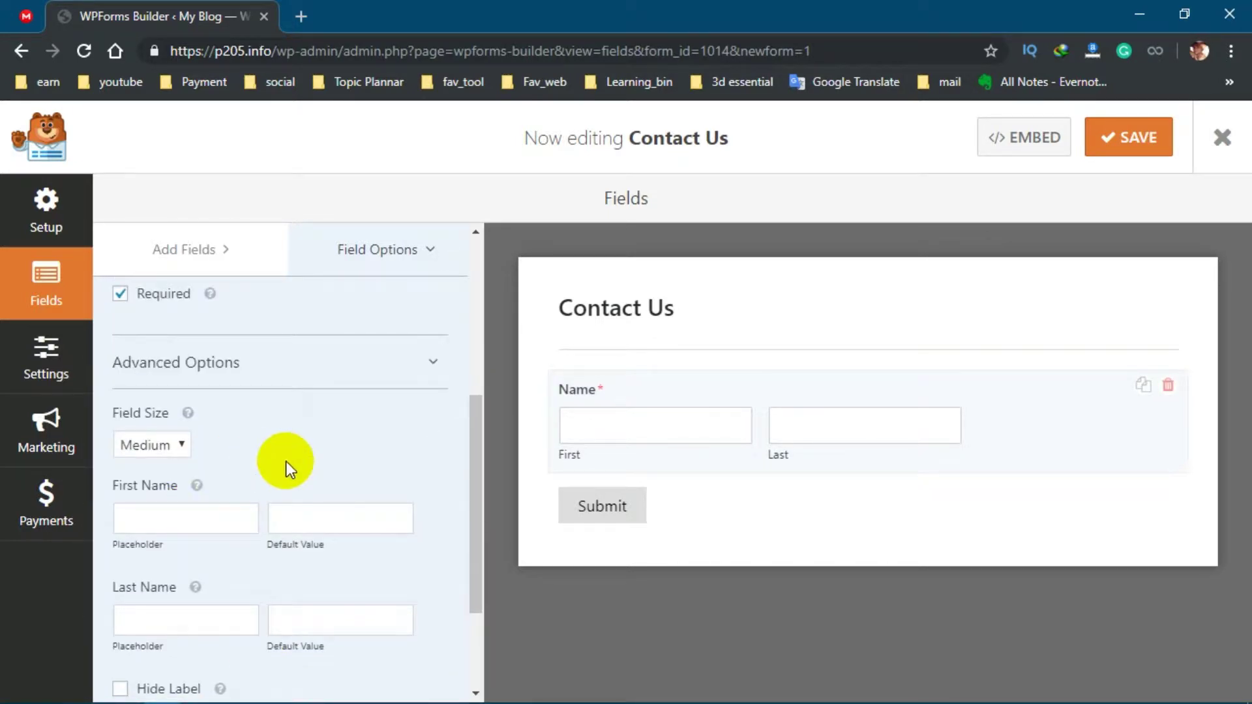
{"action": "left_click", "coordinate": [177, 446]}
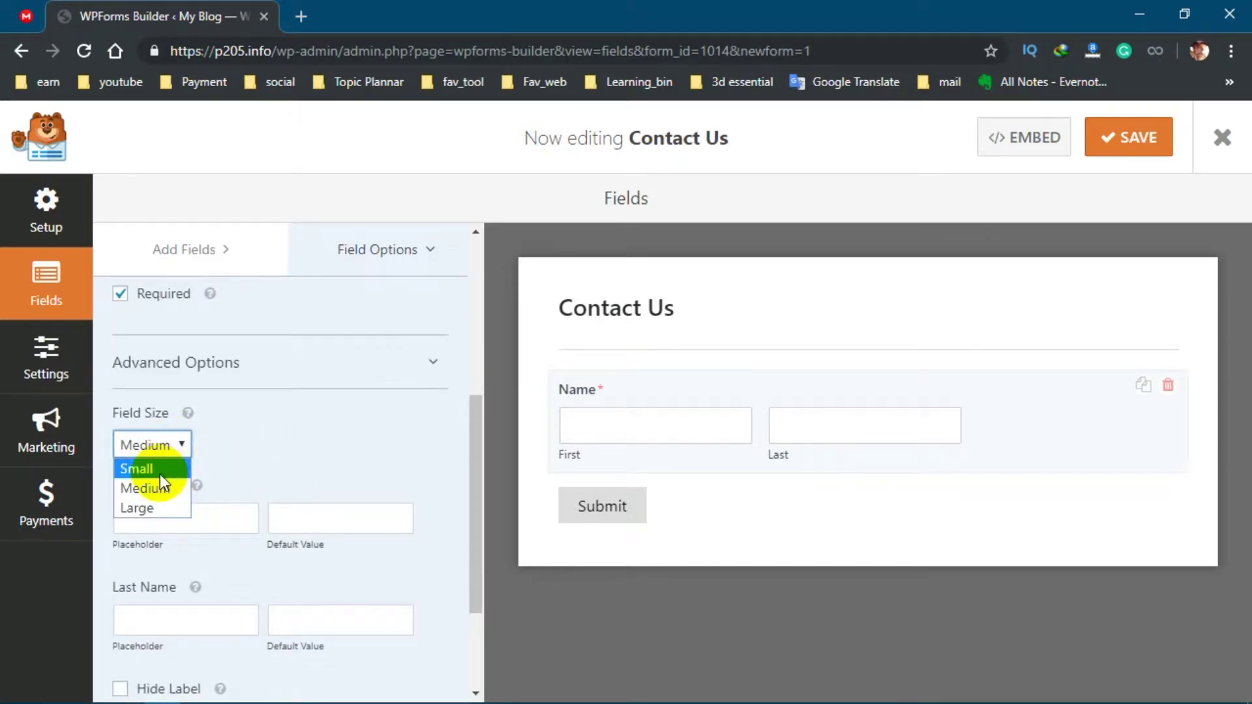
{"action": "left_click", "coordinate": [154, 469]}
{"action": "left_click", "coordinate": [139, 448]}
{"action": "left_click", "coordinate": [144, 487]}
{"action": "left_click", "coordinate": [153, 445]}
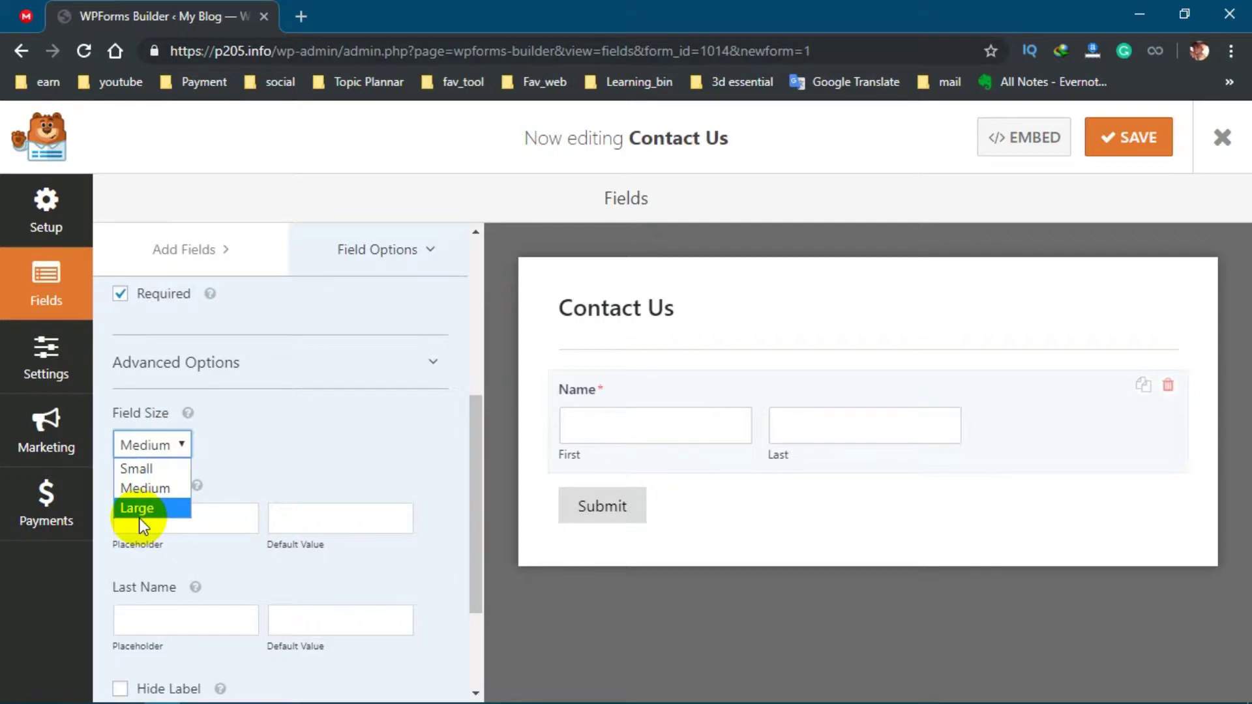
{"action": "left_click", "coordinate": [140, 514]}
{"action": "left_click", "coordinate": [165, 443]}
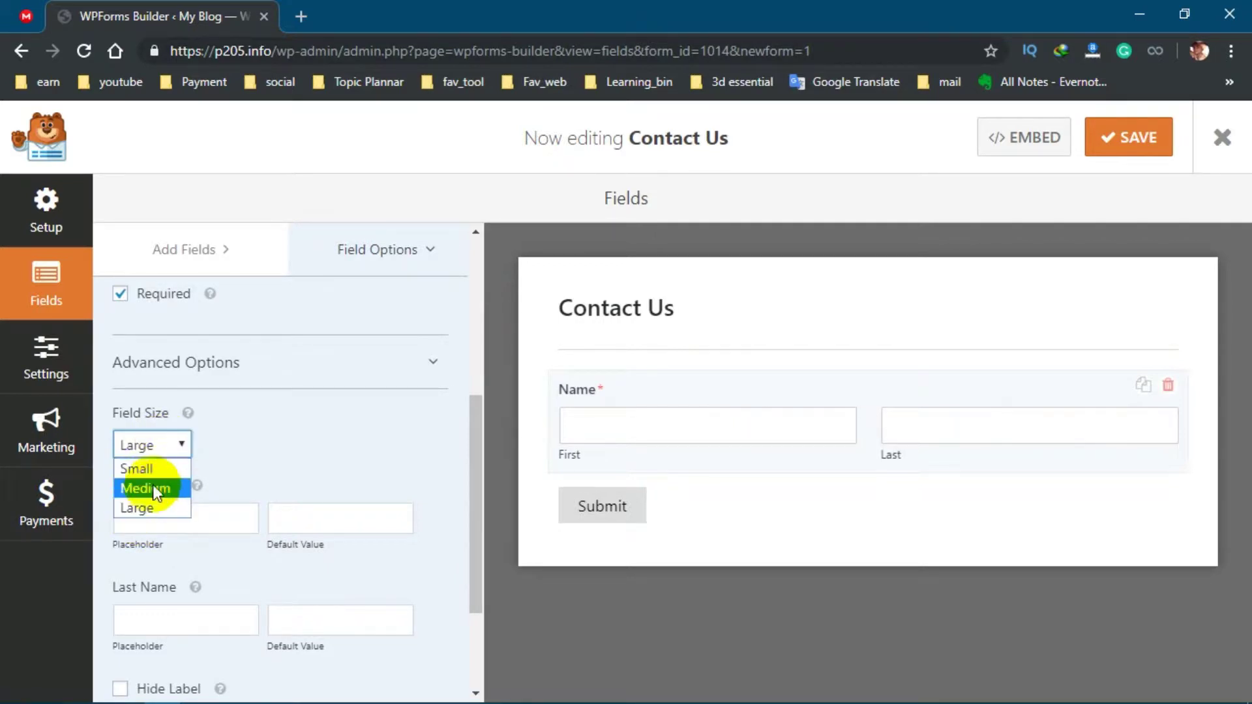
{"action": "left_click", "coordinate": [150, 491]}
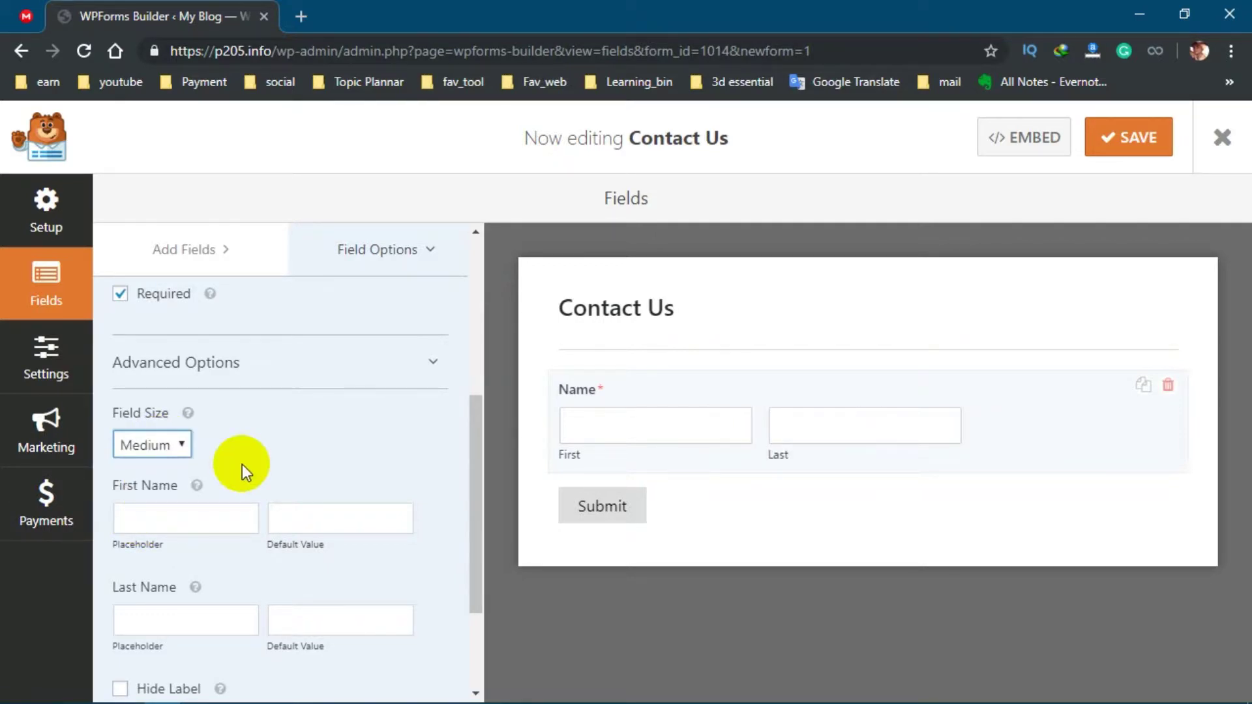
{"action": "left_click", "coordinate": [198, 273]}
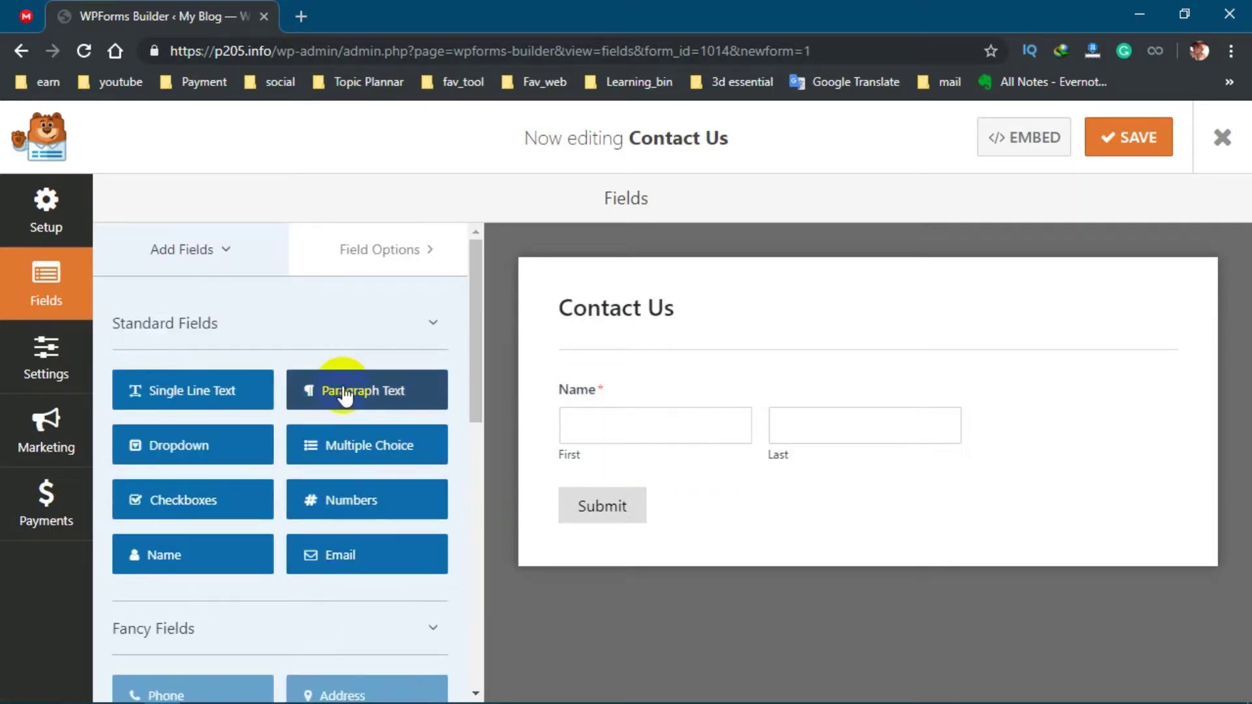
Add a Paragraph Text field below Name labelled 'What is your question?'
{"action": "left_click_drag", "start_coordinate": [343, 394], "coordinate": [686, 475]}
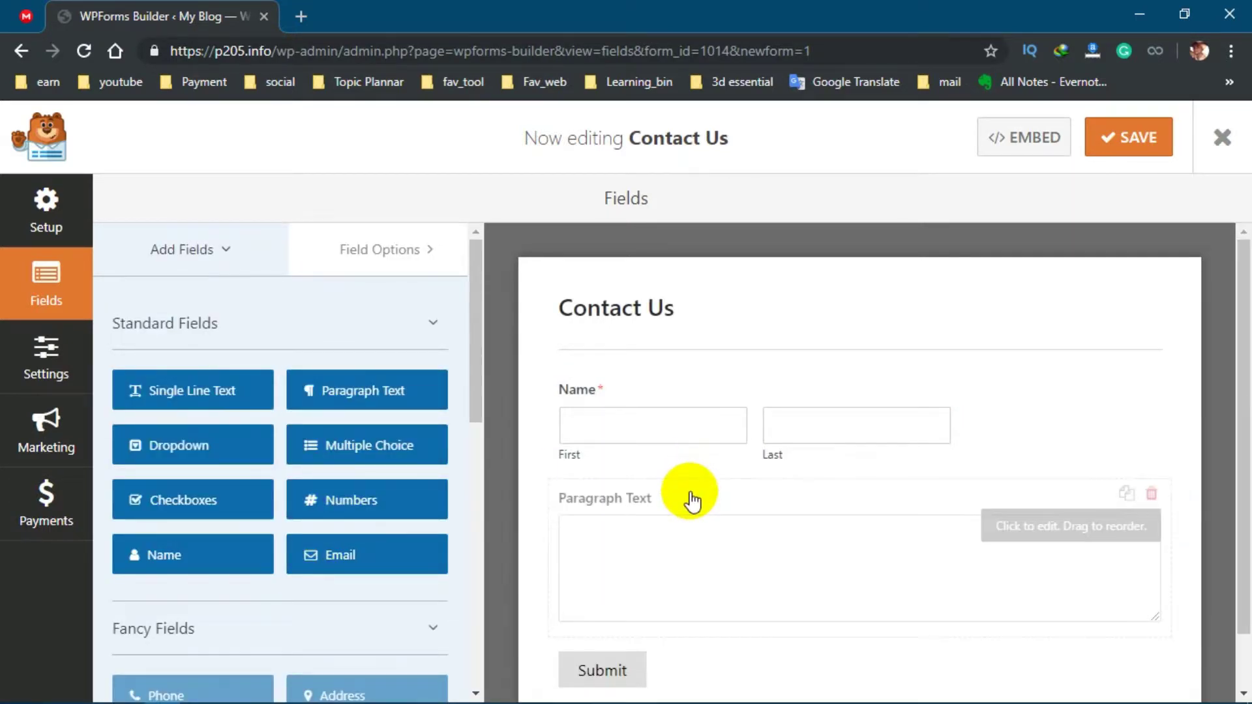
{"action": "left_click", "coordinate": [649, 501]}
{"action": "left_click_drag", "start_coordinate": [228, 408], "coordinate": [76, 415]}
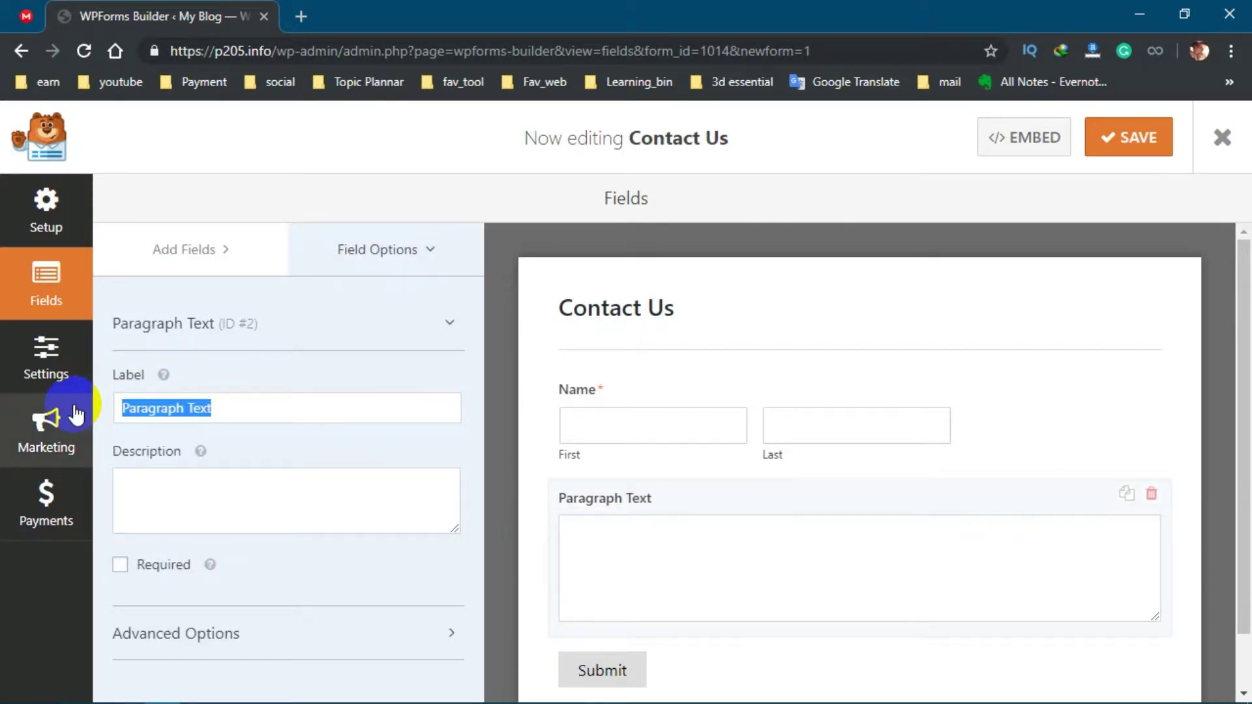
{"action": "type", "text": "What "}
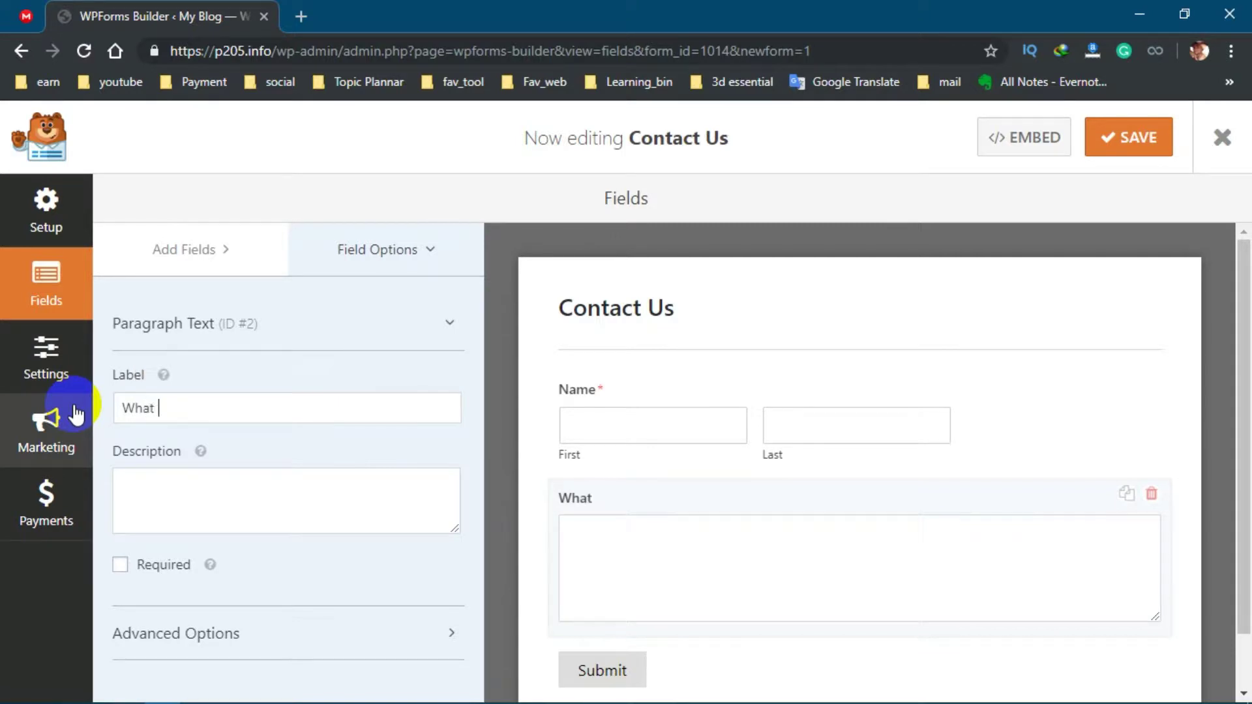
{"action": "type", "text": "is your q"}
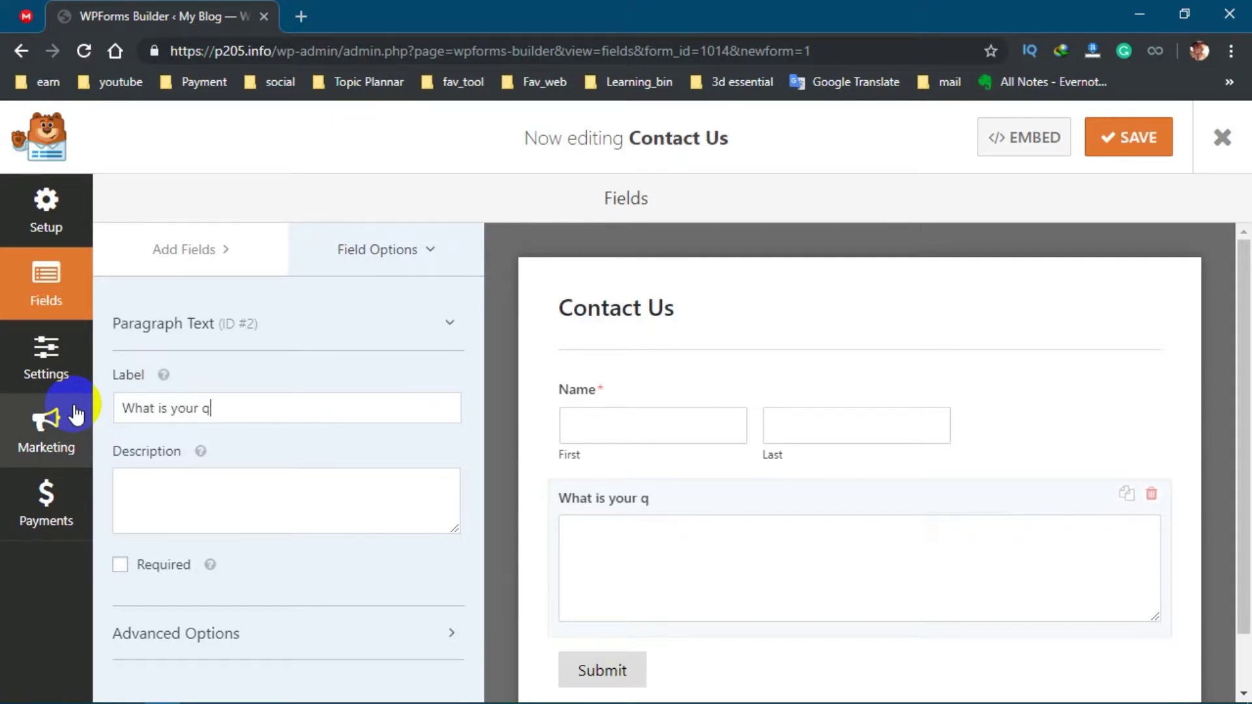
{"action": "type", "text": "uestion"}
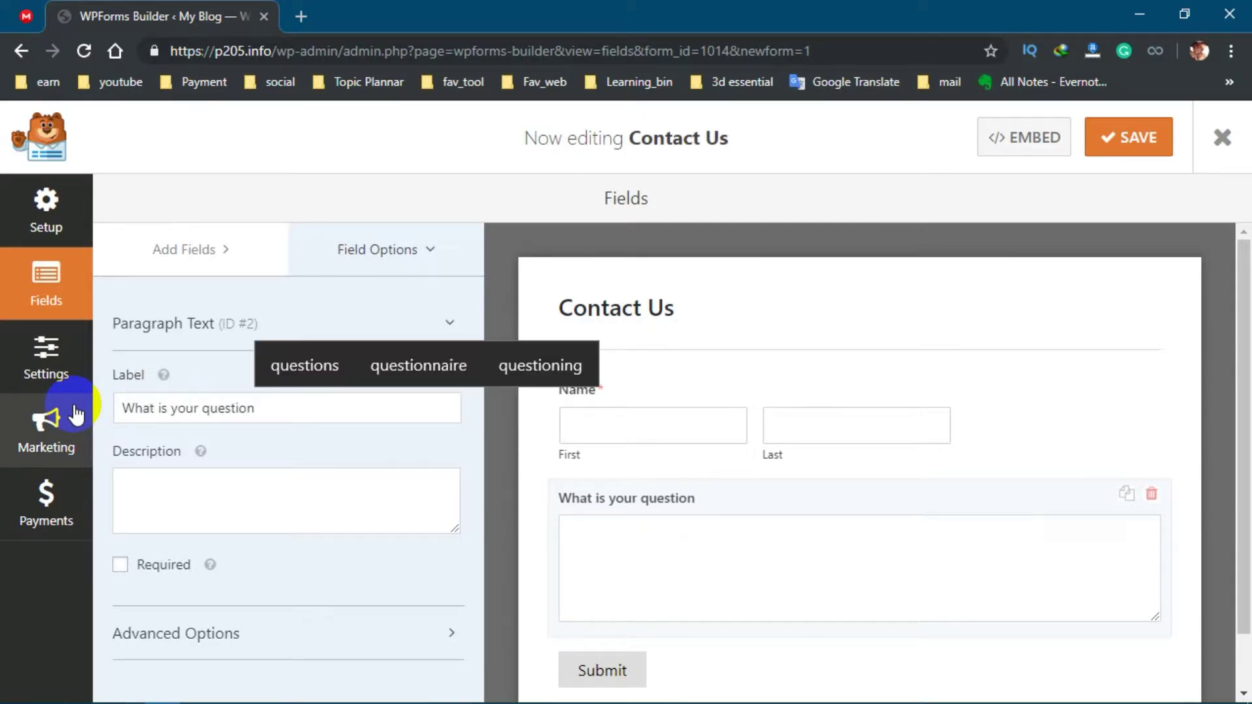
{"action": "type", "text": "?"}
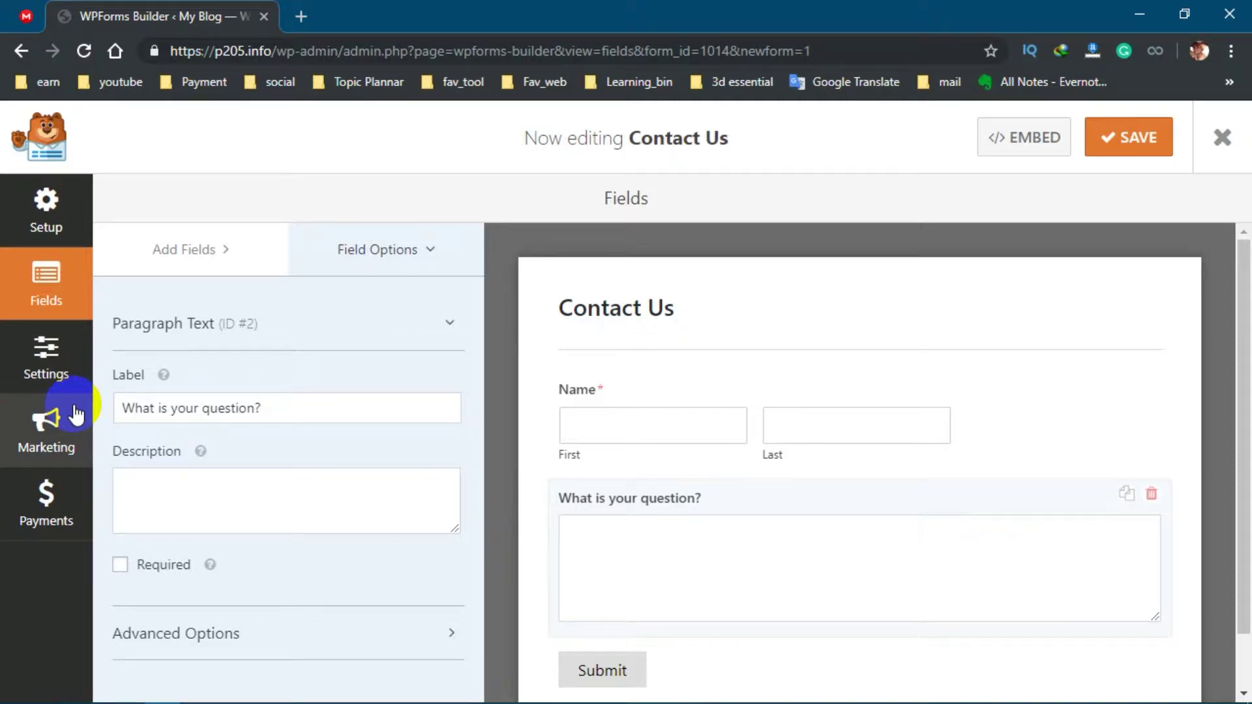
Add an Email field under the question, save the form, and exit the builder
{"action": "left_click", "coordinate": [191, 258]}
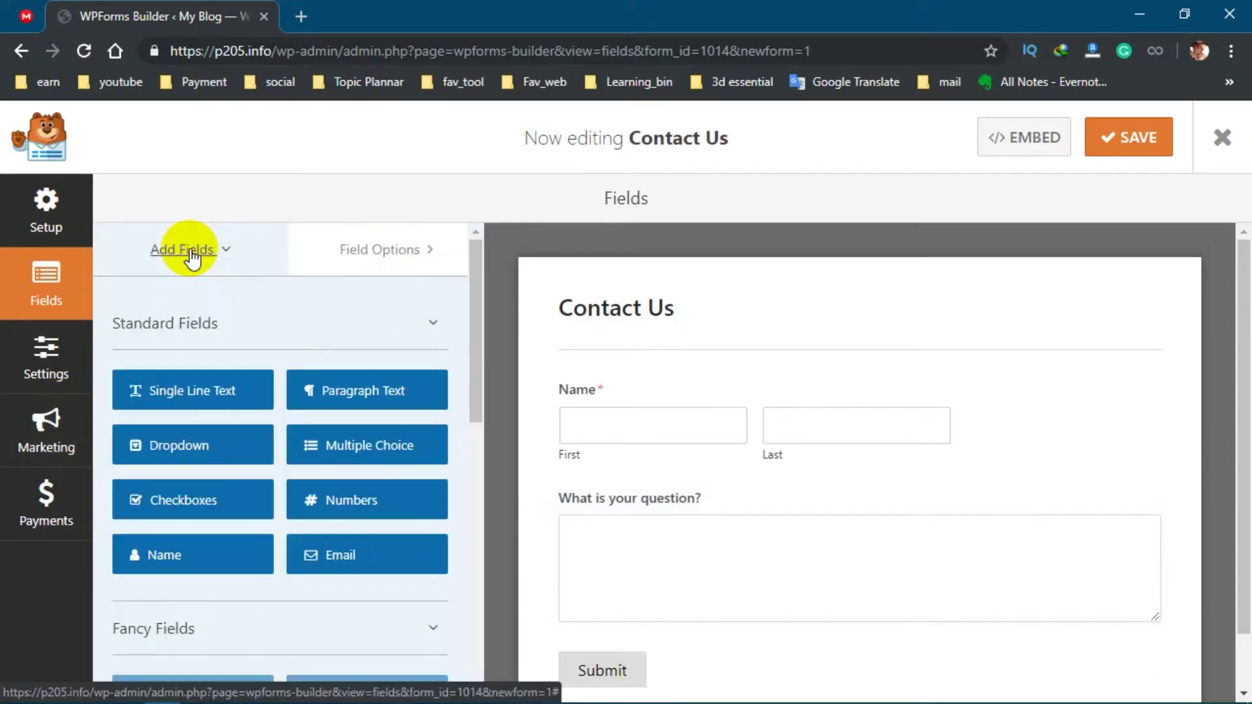
{"action": "scroll", "coordinate": [281, 424], "scroll_direction": "down", "scroll_amount": 4}
{"action": "left_click", "coordinate": [1219, 445]}
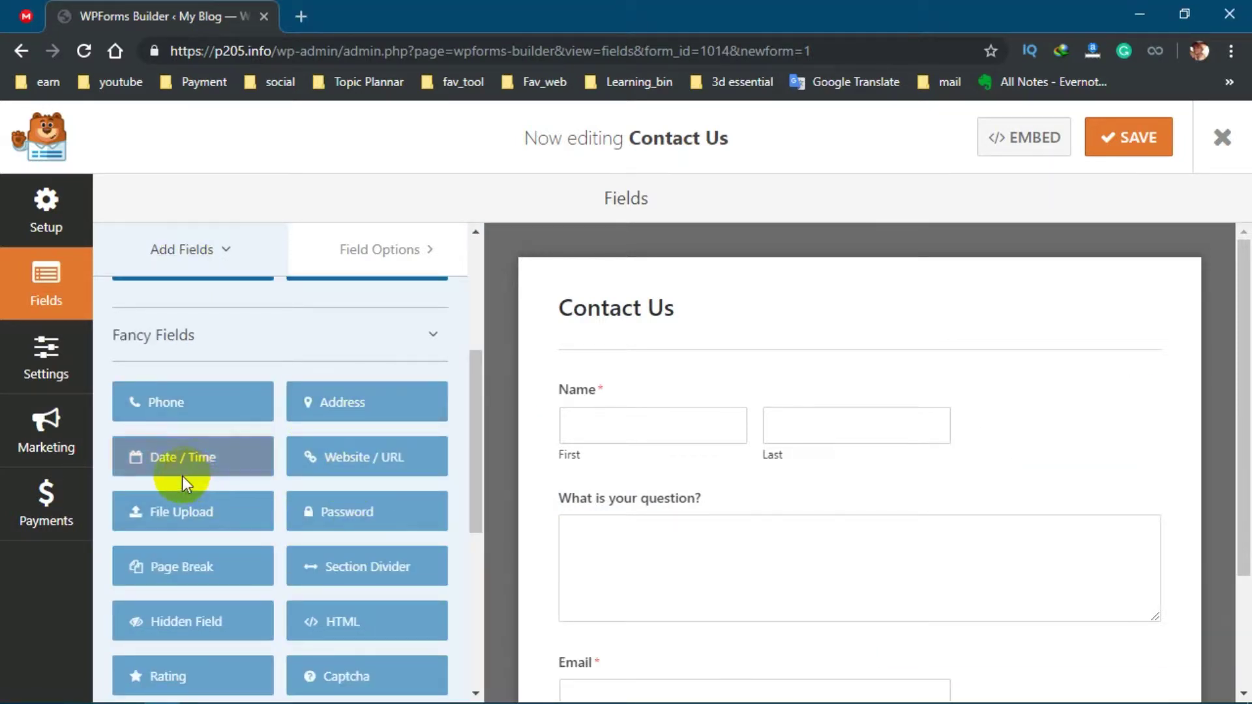
{"action": "scroll", "coordinate": [173, 531], "scroll_direction": "down", "scroll_amount": 3}
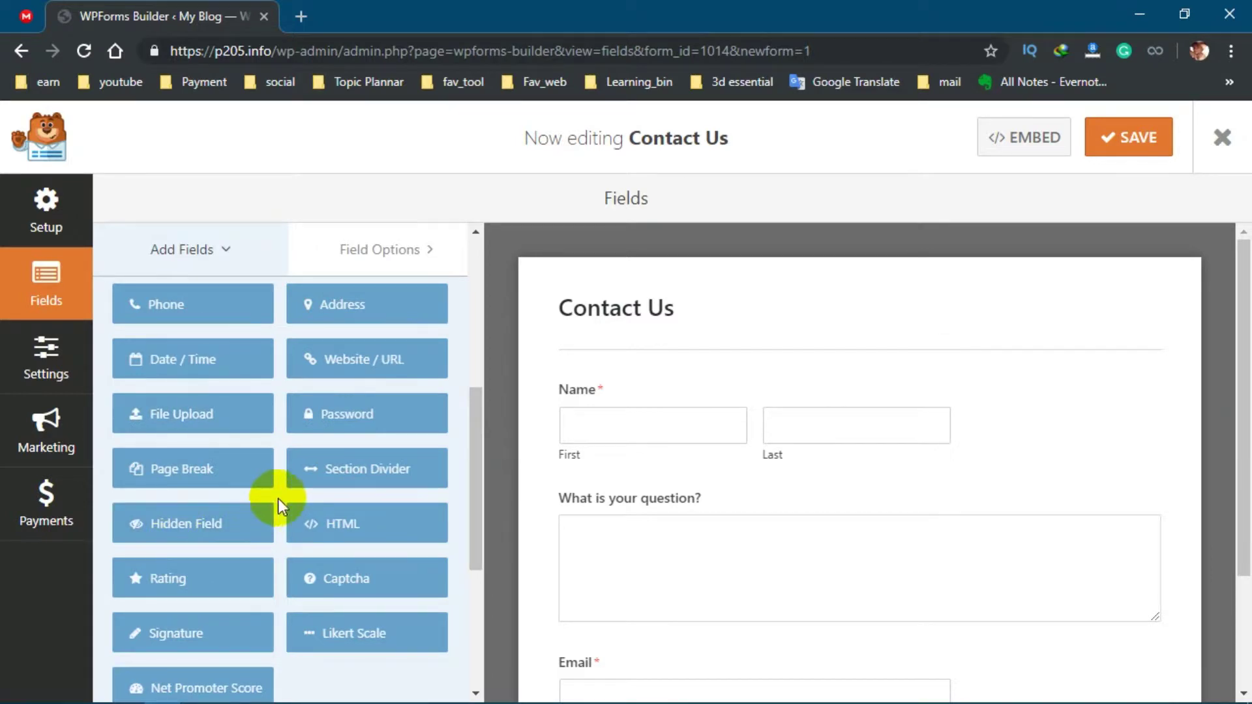
{"action": "scroll", "coordinate": [326, 565], "scroll_direction": "up", "scroll_amount": 3}
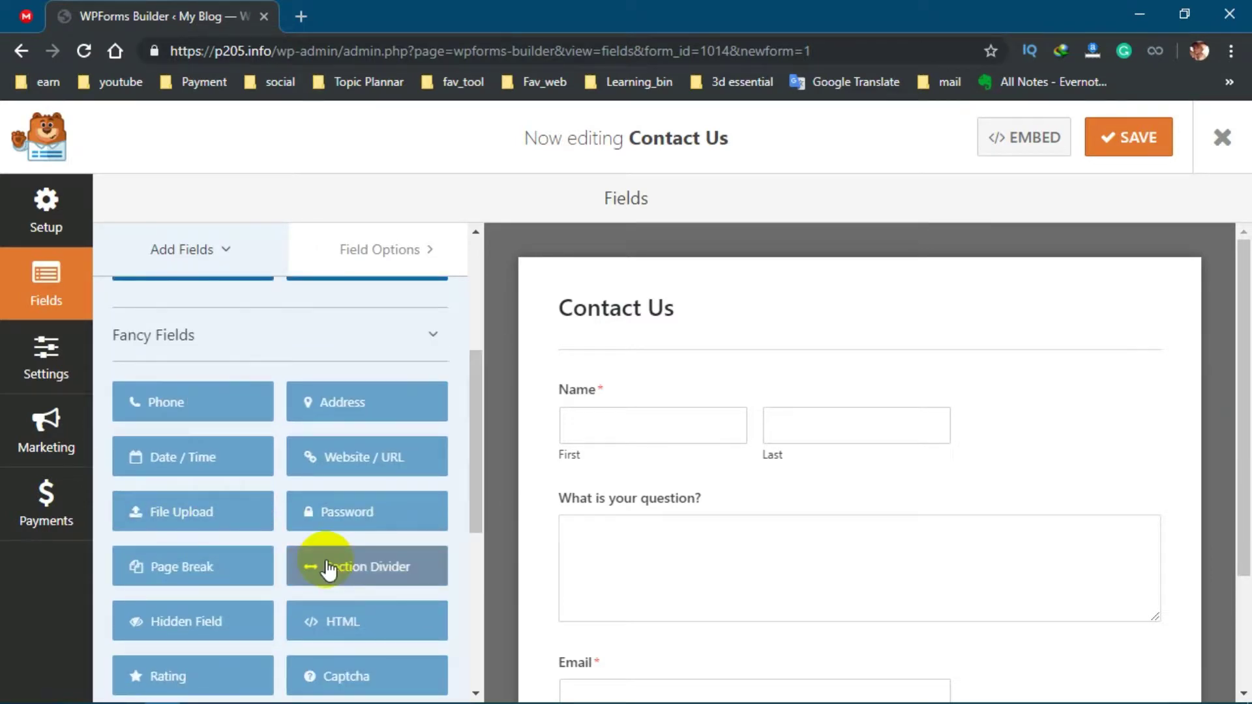
{"action": "scroll", "coordinate": [399, 511], "scroll_direction": "up", "scroll_amount": 2}
{"action": "left_click", "coordinate": [1135, 158]}
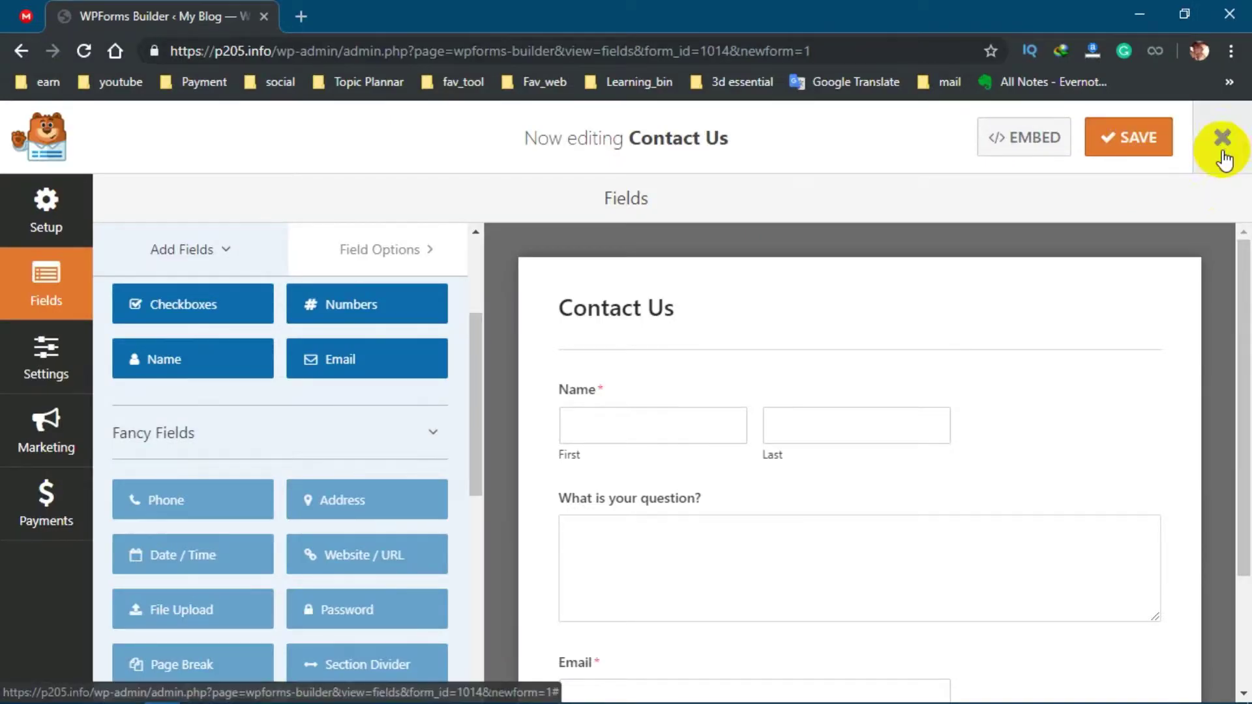
{"action": "left_click", "coordinate": [1193, 274]}
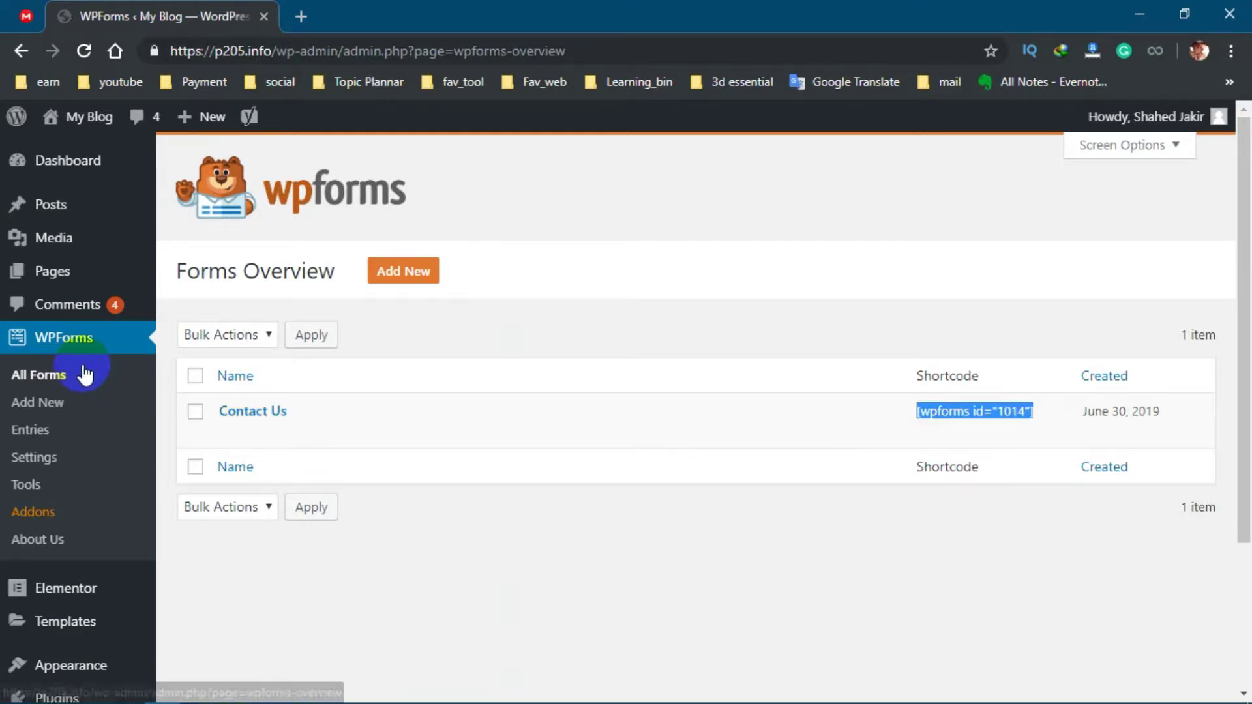
Open the Pages list from the admin sidebar and locate the Contact page
{"action": "mouse_move", "coordinate": [74, 221]}
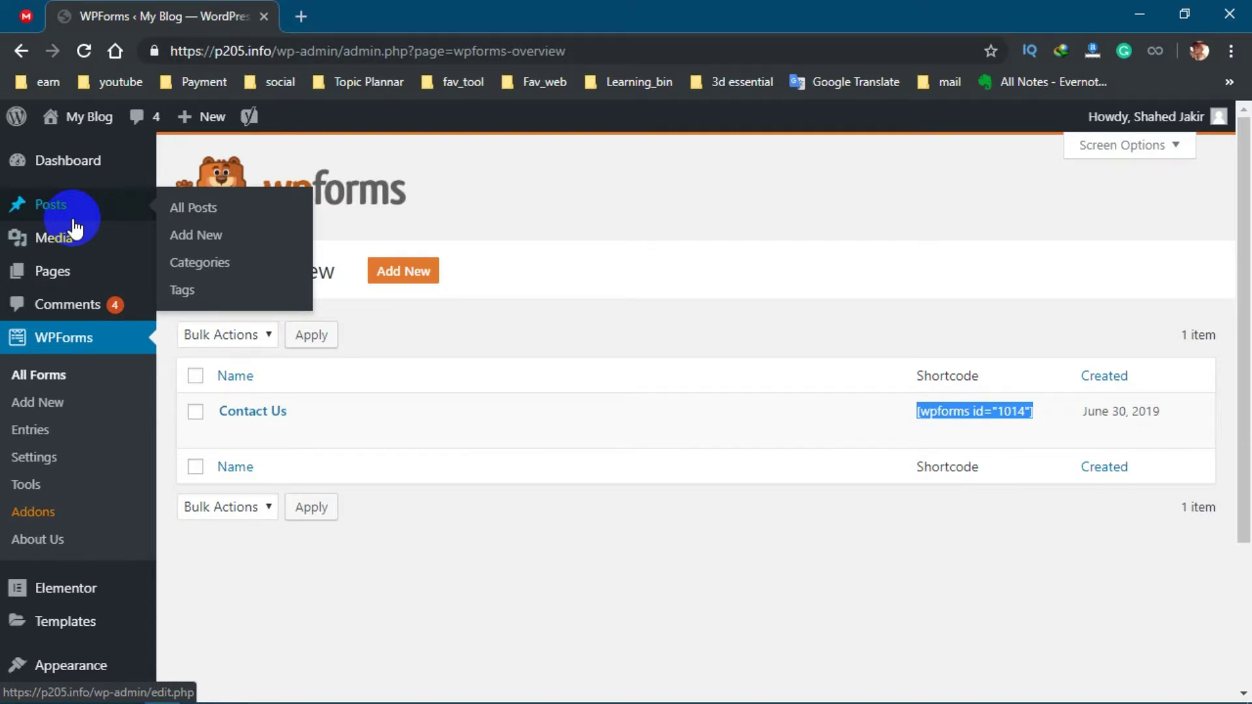
{"action": "mouse_move", "coordinate": [67, 283]}
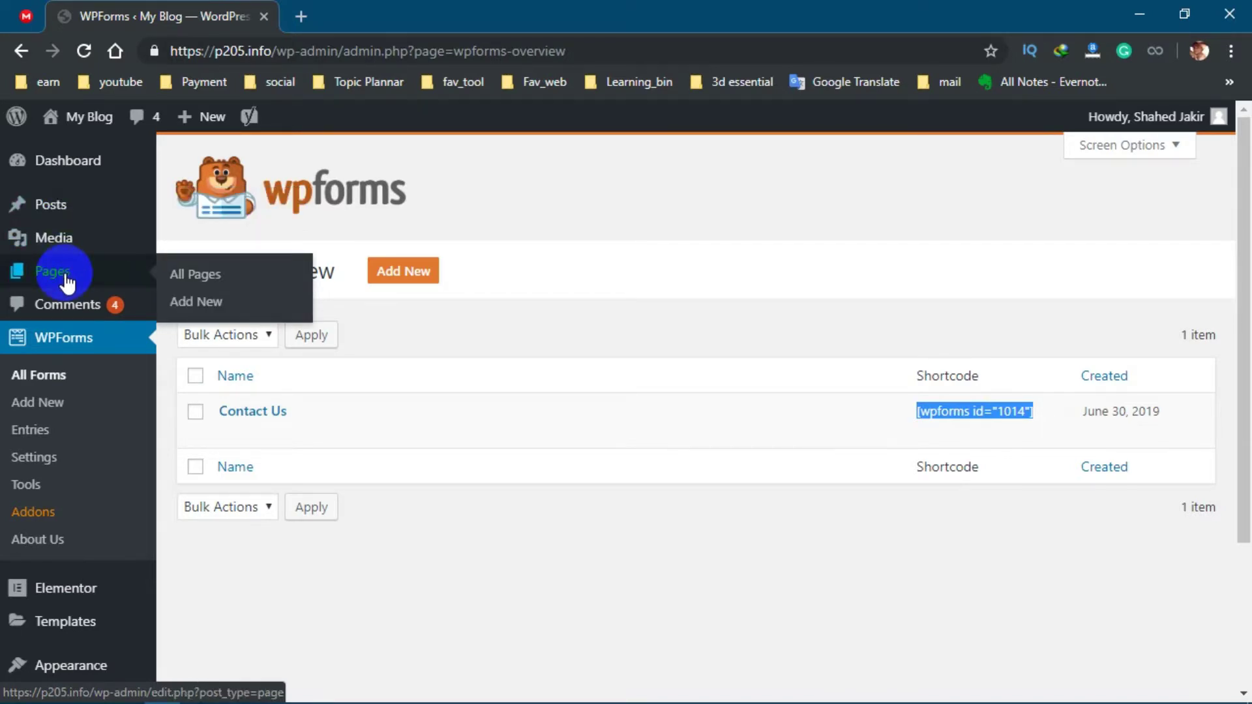
{"action": "left_click", "coordinate": [175, 302]}
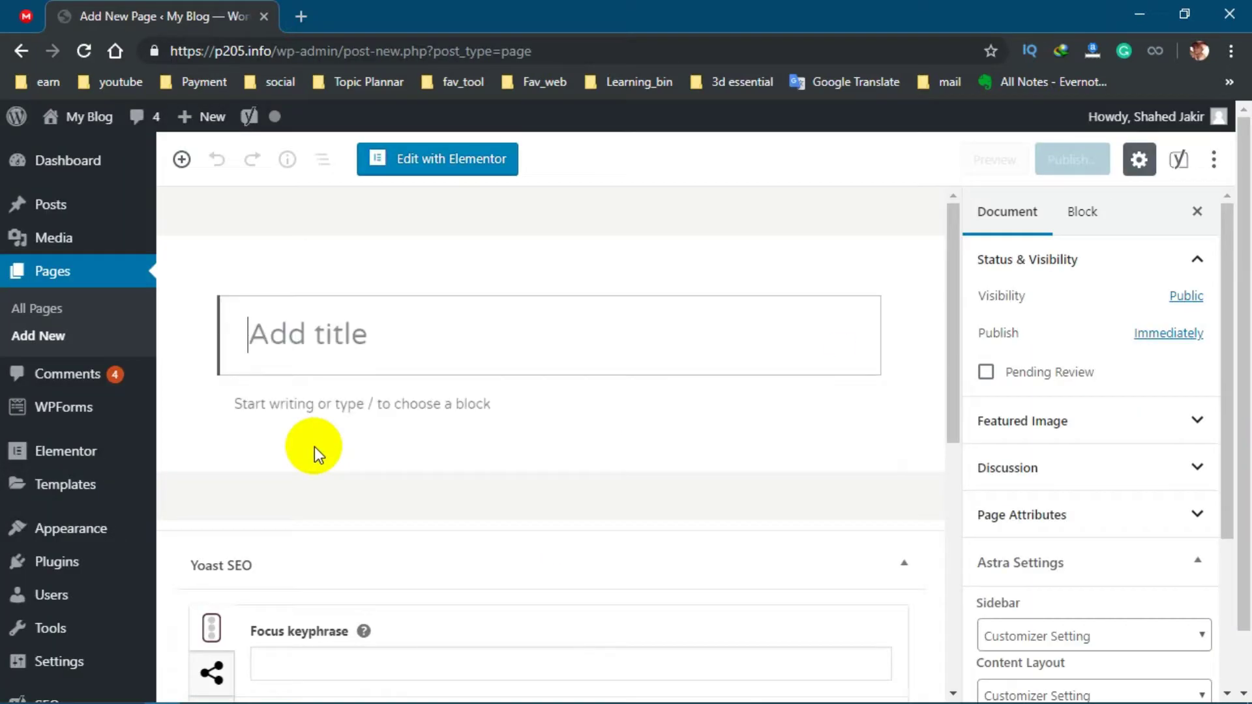
{"action": "mouse_move", "coordinate": [372, 396]}
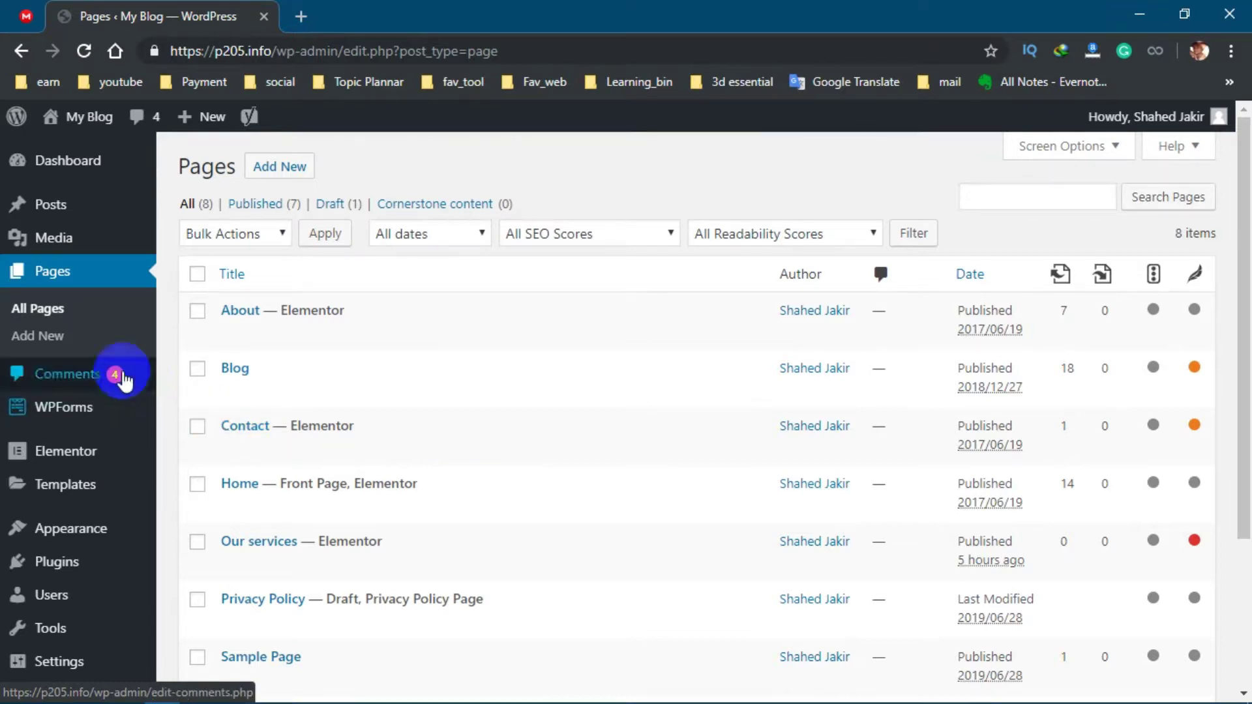
{"action": "left_click", "coordinate": [43, 349]}
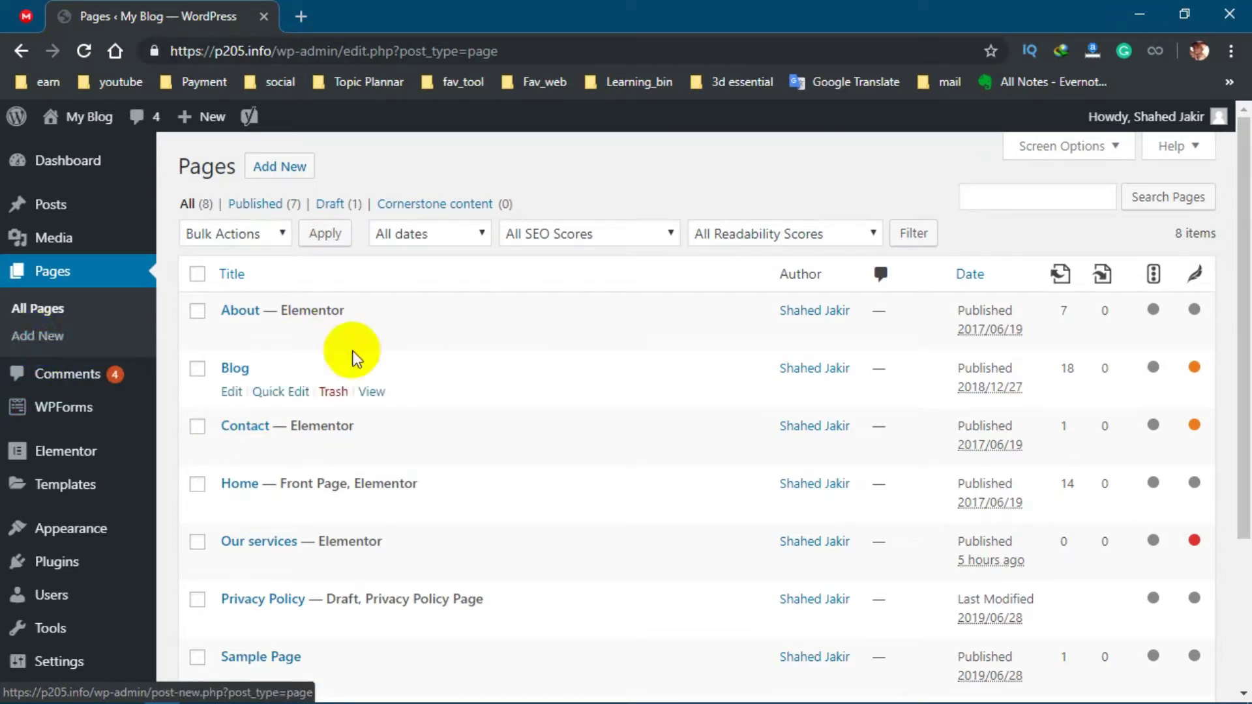
{"action": "mouse_move", "coordinate": [246, 428]}
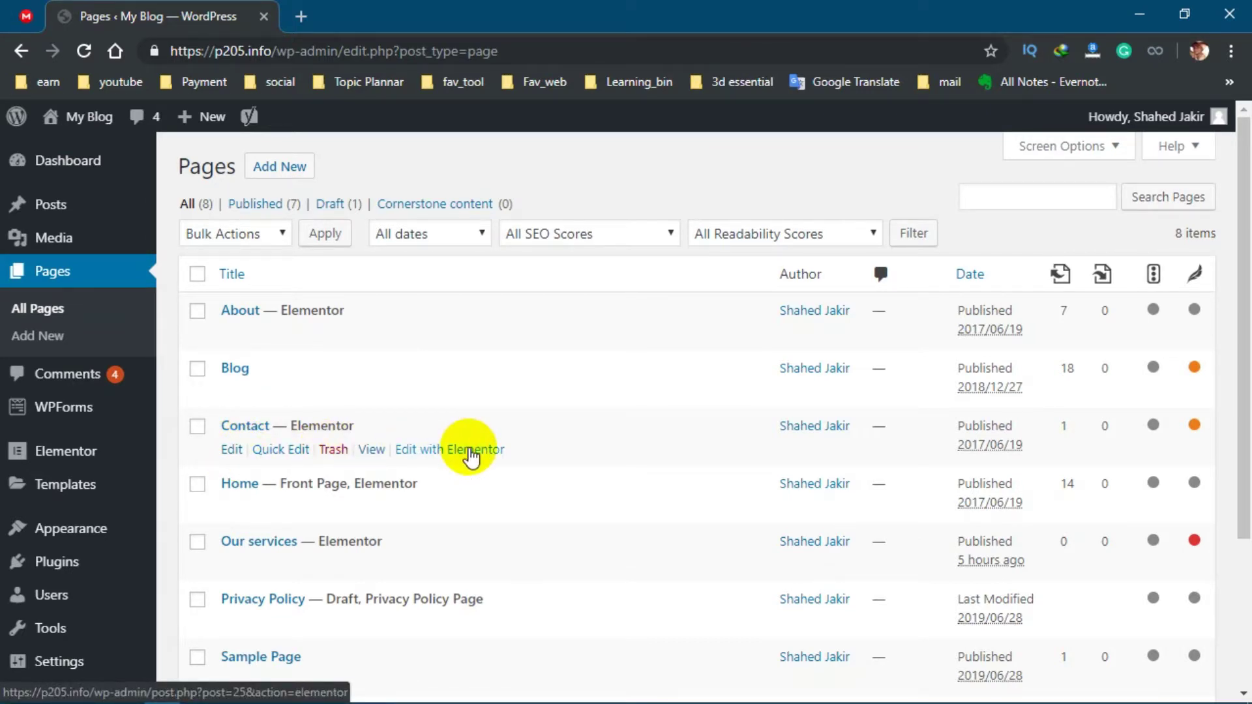
Edit the Contact page with Elementor and delete its existing Contact Us section
{"action": "left_click", "coordinate": [471, 457]}
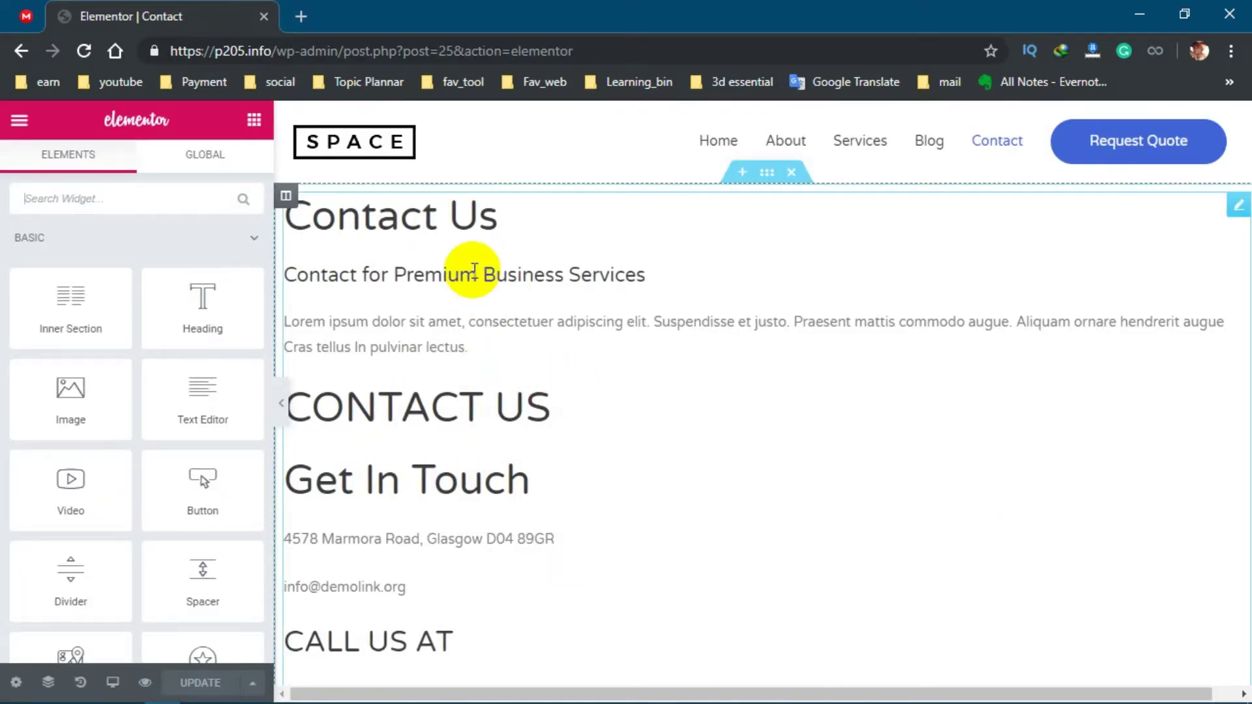
{"action": "left_click", "coordinate": [768, 173]}
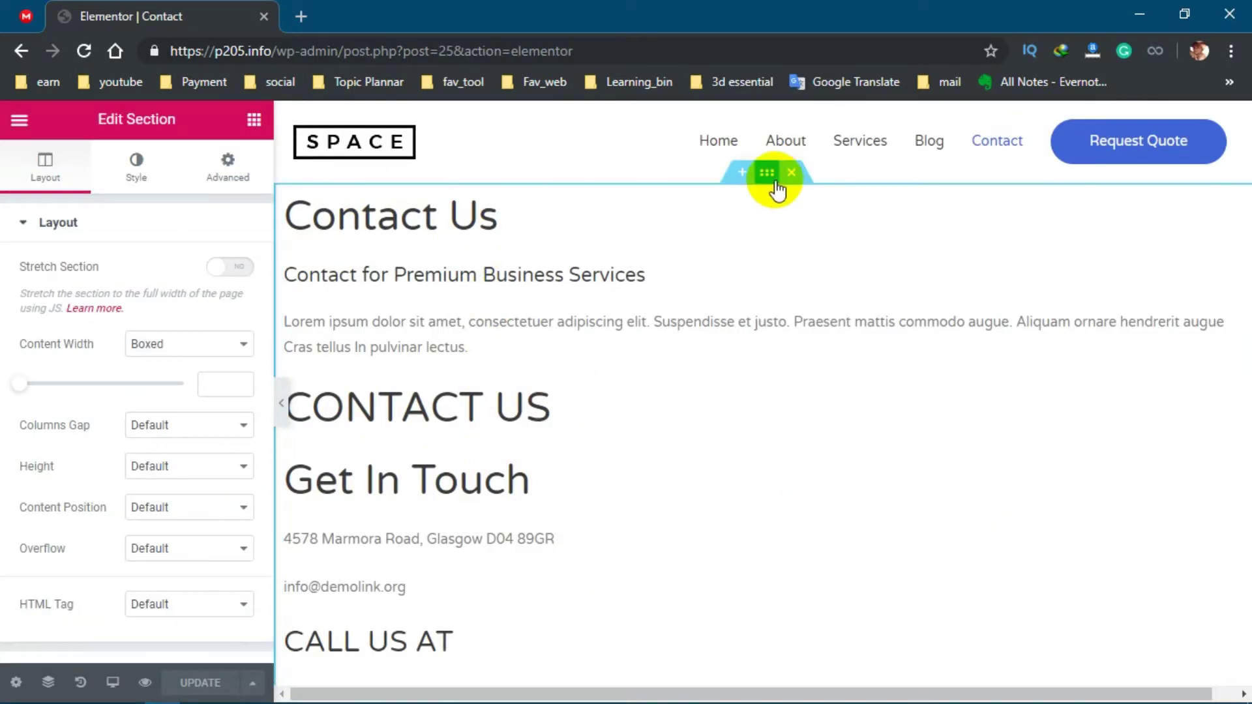
{"action": "left_click", "coordinate": [790, 176]}
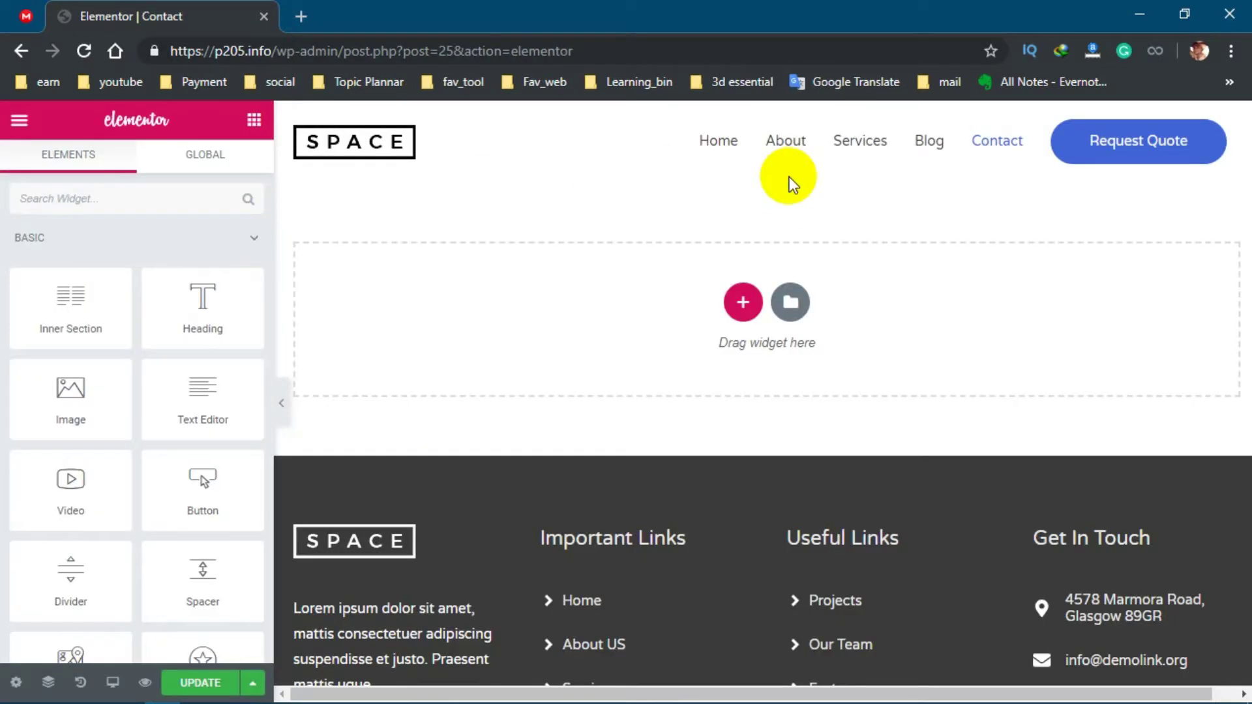
Search widgets for 'wp' and place the WPForms widget on the page
{"action": "left_click", "coordinate": [743, 303]}
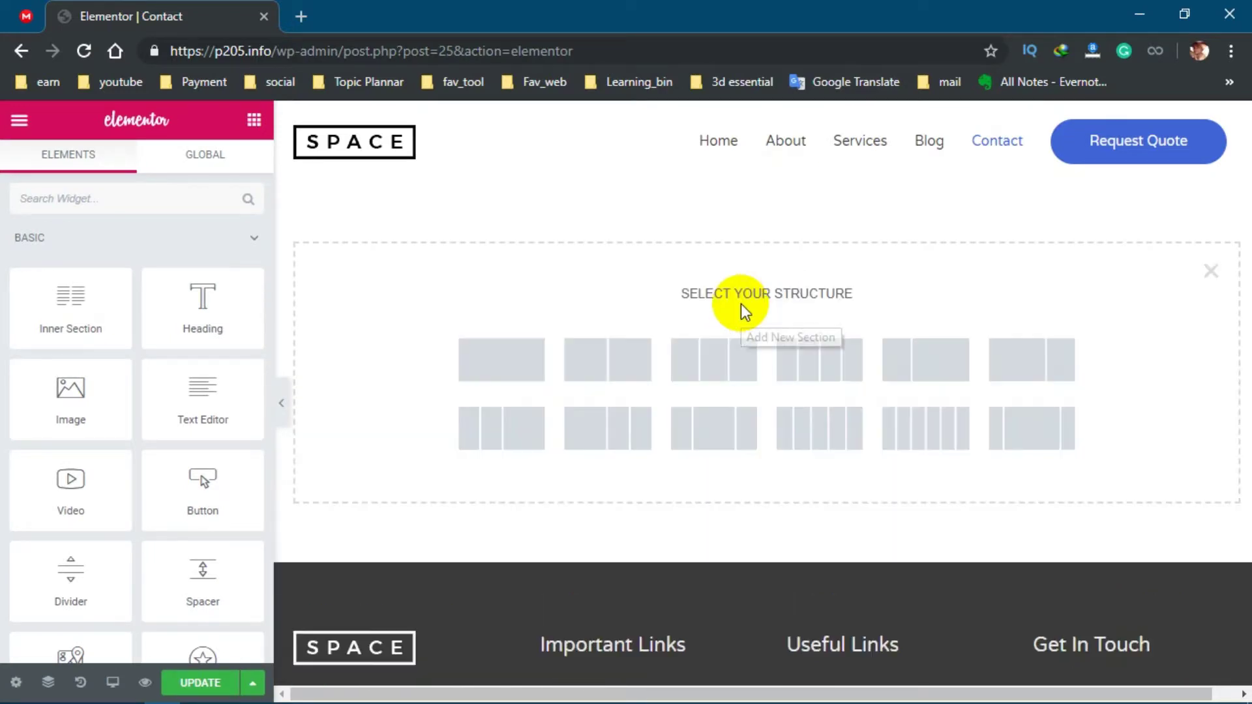
{"action": "left_click", "coordinate": [121, 199]}
{"action": "type", "text": "wp"}
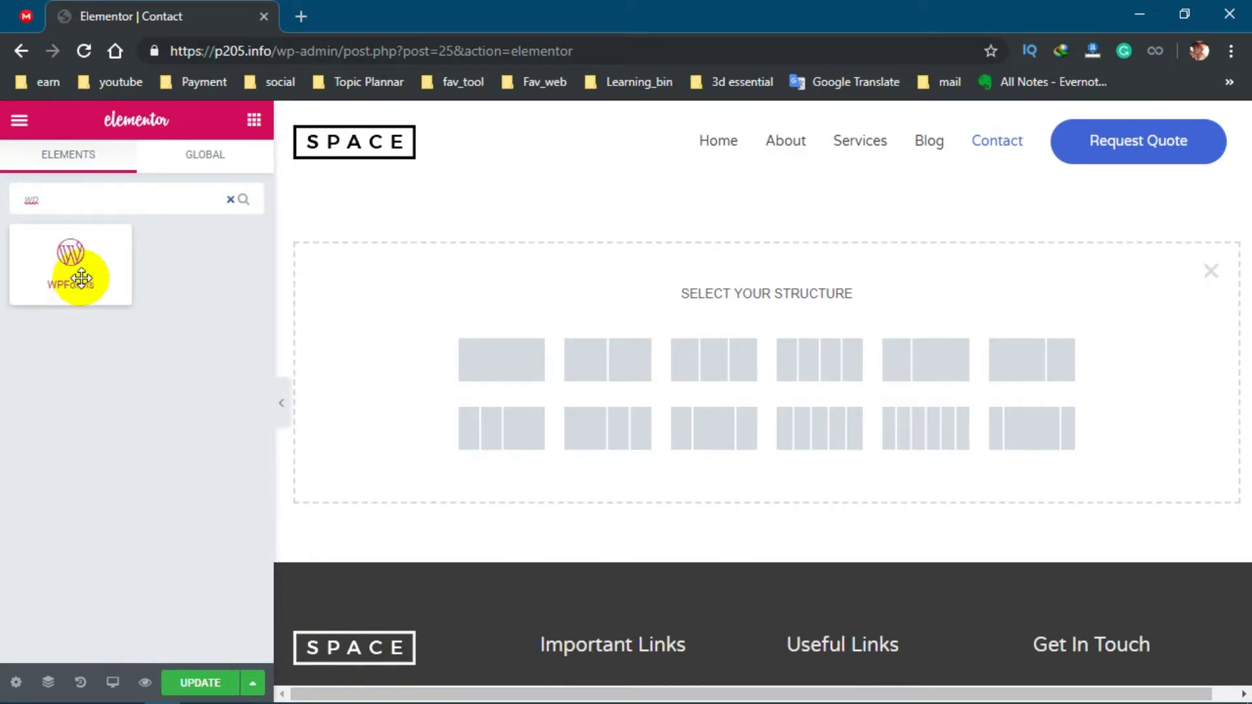
{"action": "left_click_drag", "start_coordinate": [75, 273], "coordinate": [562, 287]}
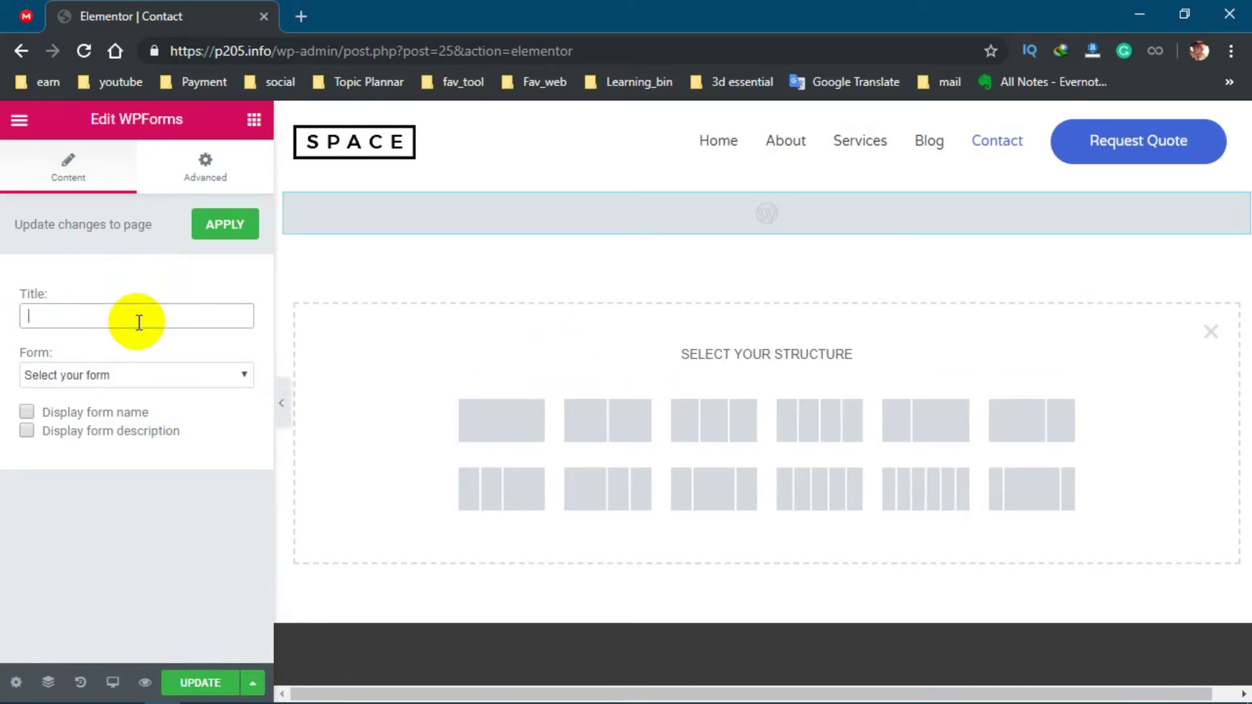
Title the widget 'Contact Us', select the Contact Us form, and update the page
{"action": "type", "text": "Contact "}
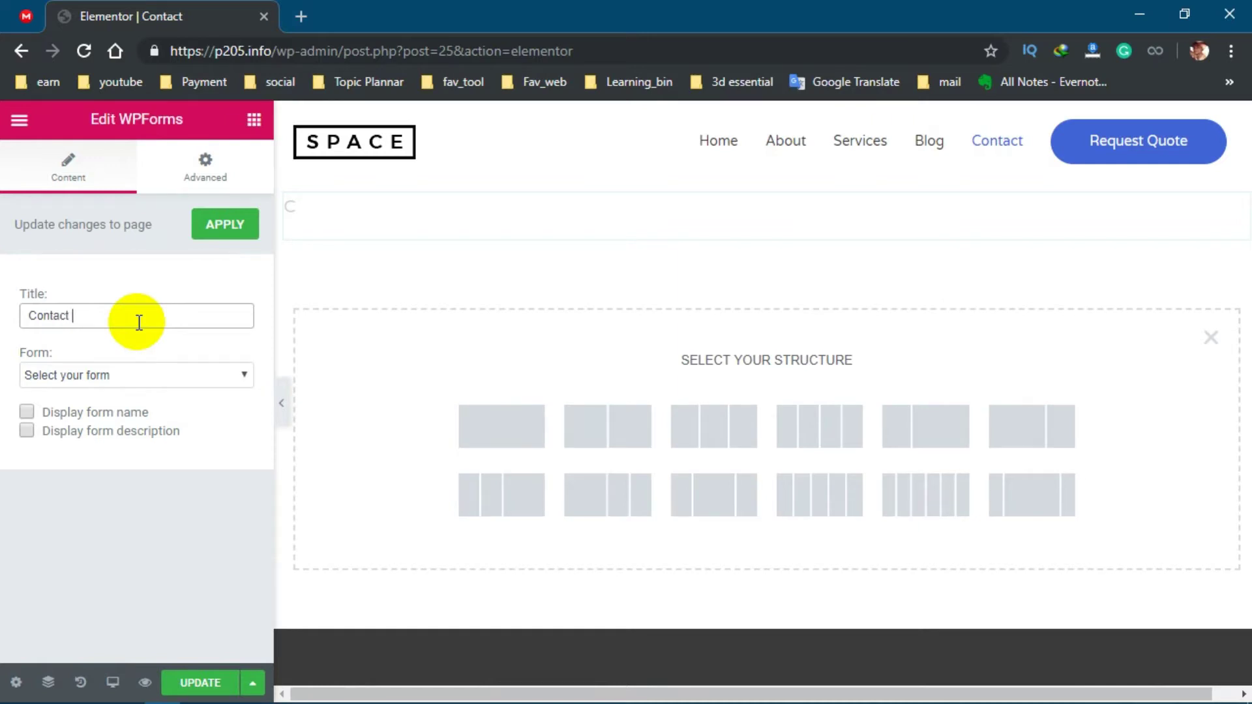
{"action": "type", "text": "Us"}
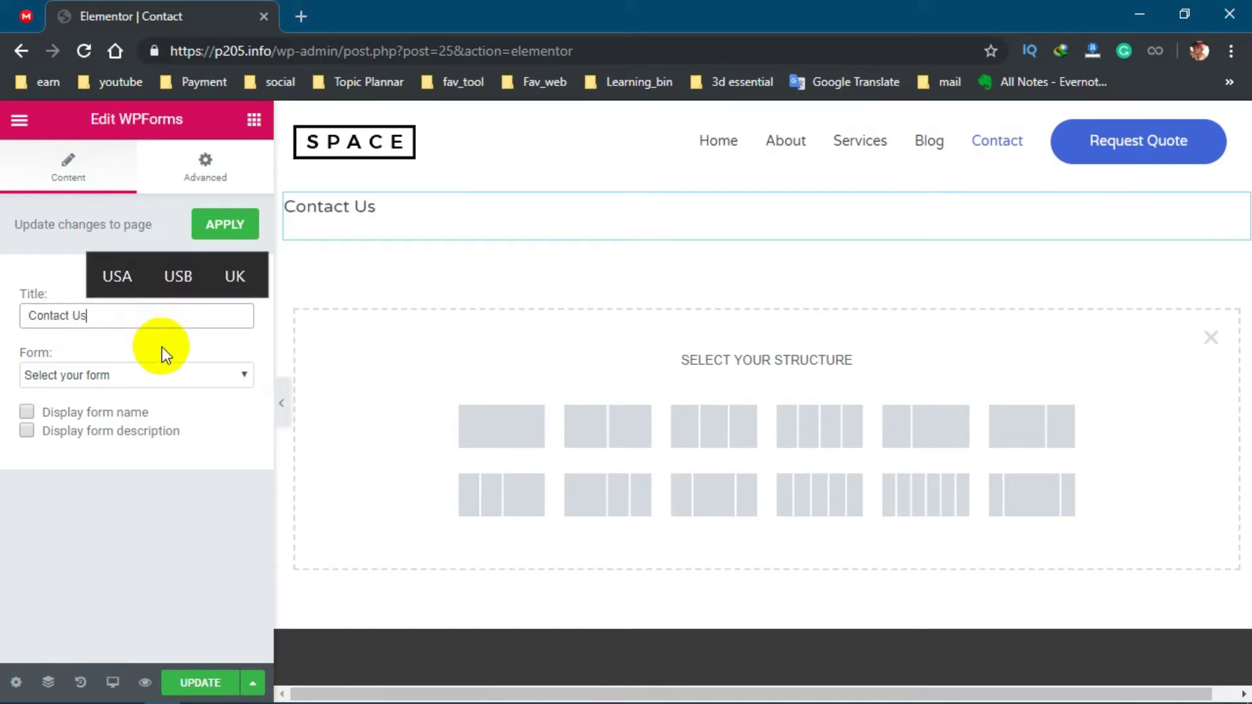
{"action": "left_click", "coordinate": [183, 373]}
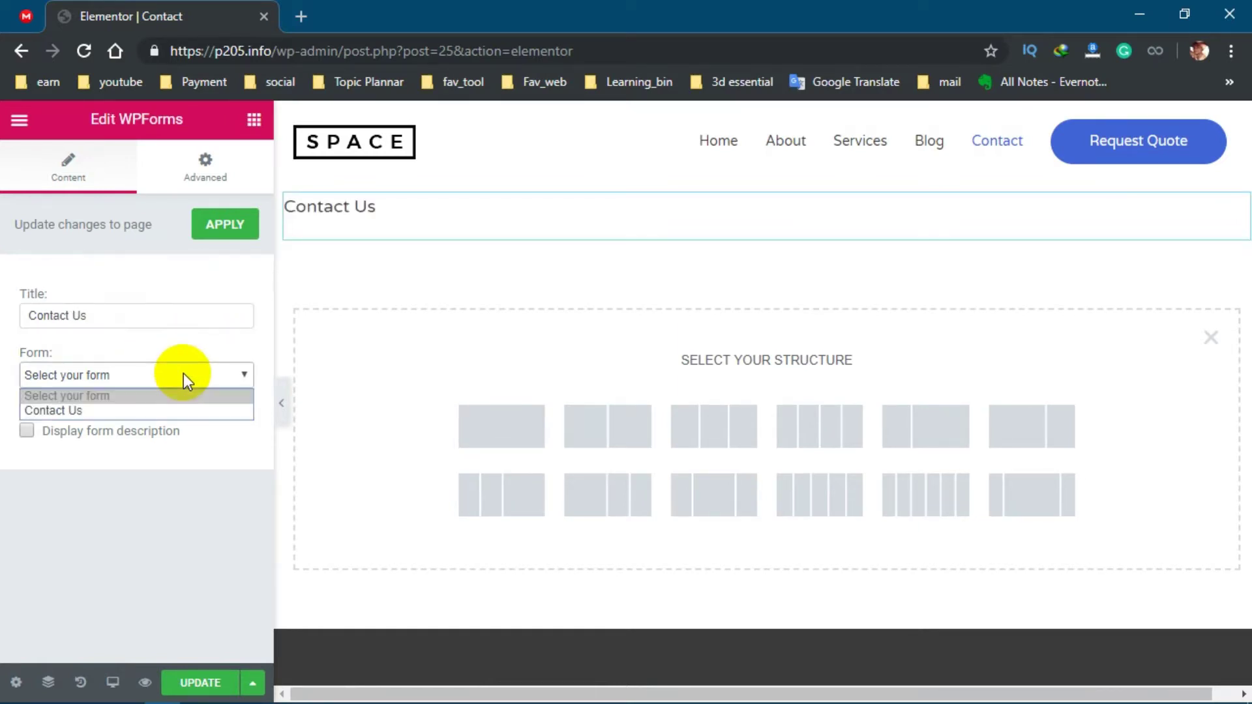
{"action": "left_click", "coordinate": [57, 410]}
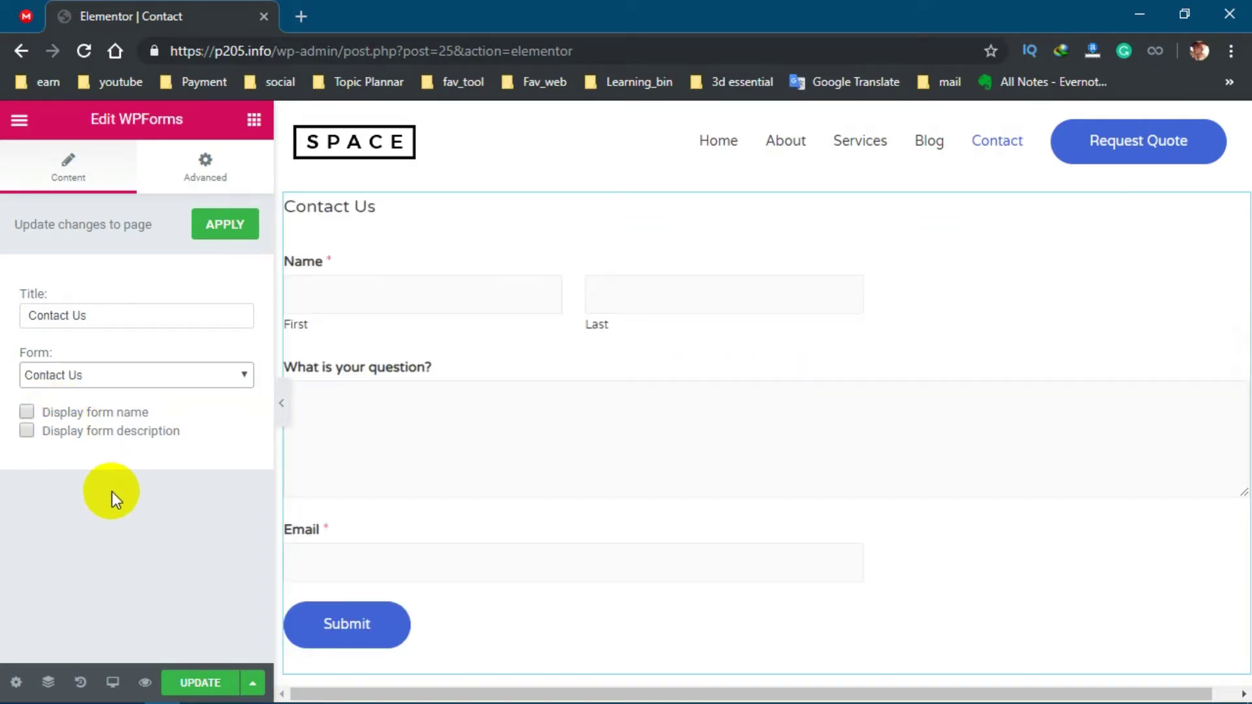
{"action": "left_click", "coordinate": [200, 683]}
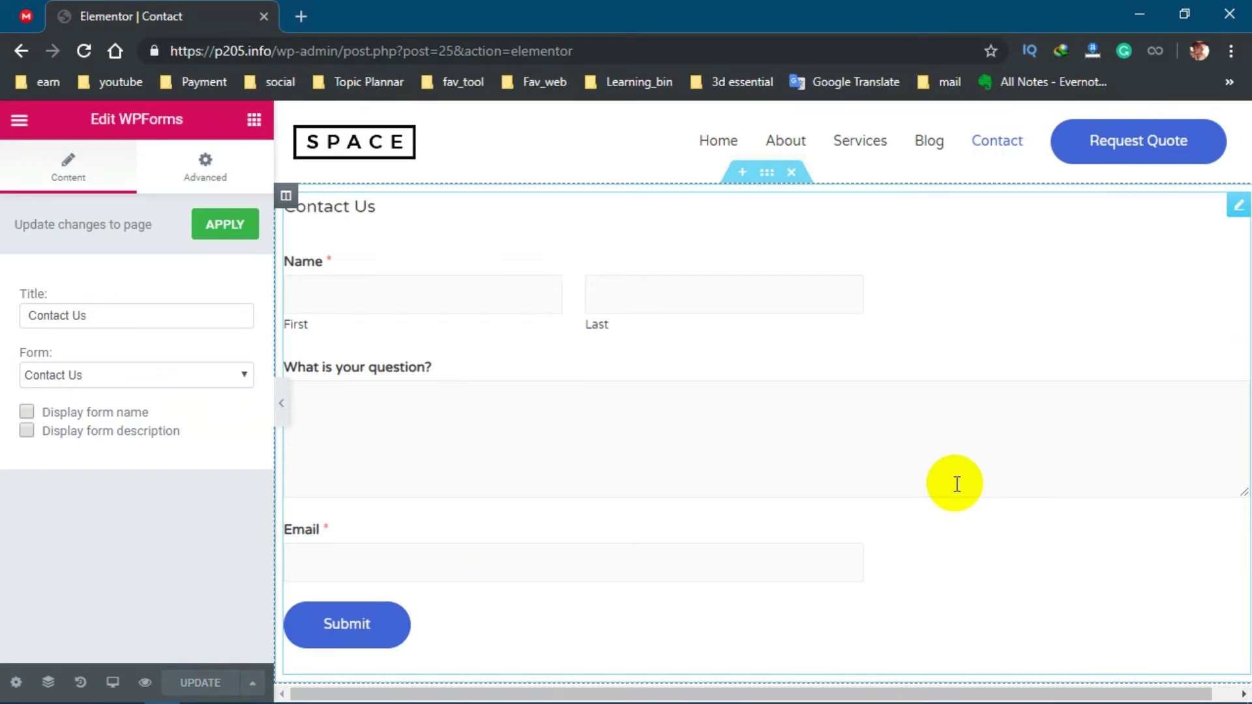
{"action": "scroll", "coordinate": [646, 467], "scroll_direction": "down", "scroll_amount": 6}
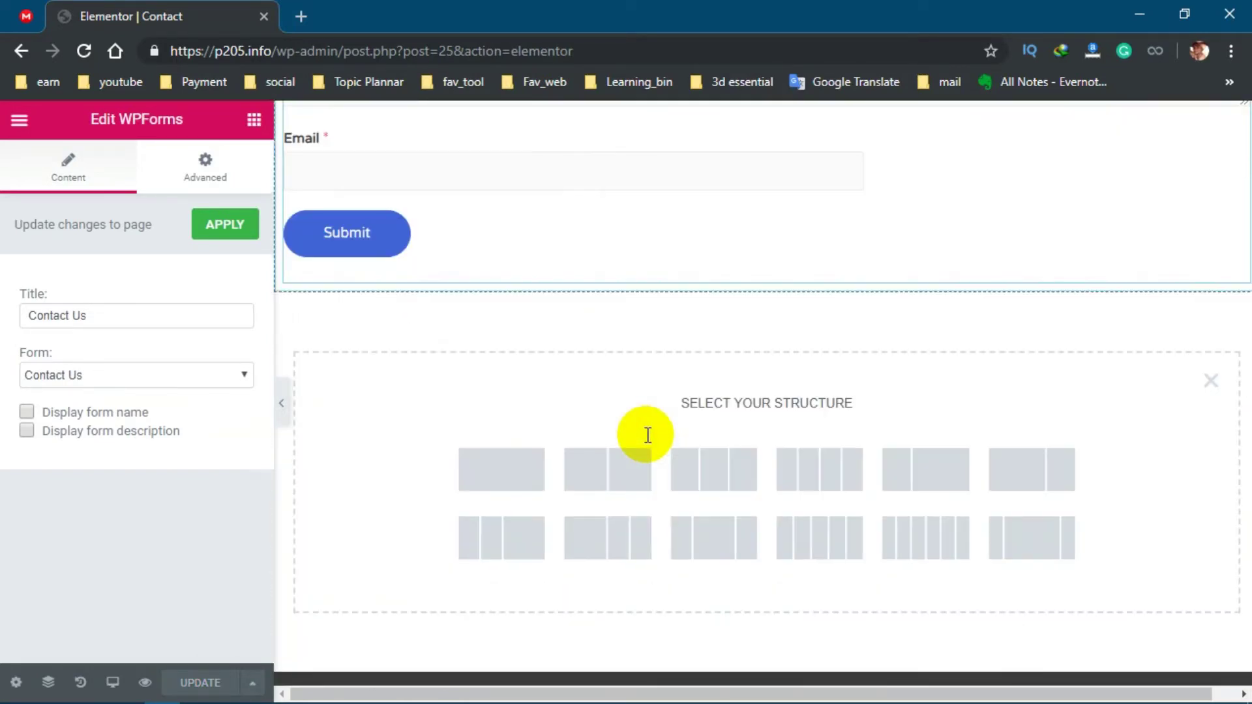
{"action": "scroll", "coordinate": [639, 455], "scroll_direction": "up", "scroll_amount": 3}
{"action": "scroll", "coordinate": [638, 454], "scroll_direction": "up", "scroll_amount": 3}
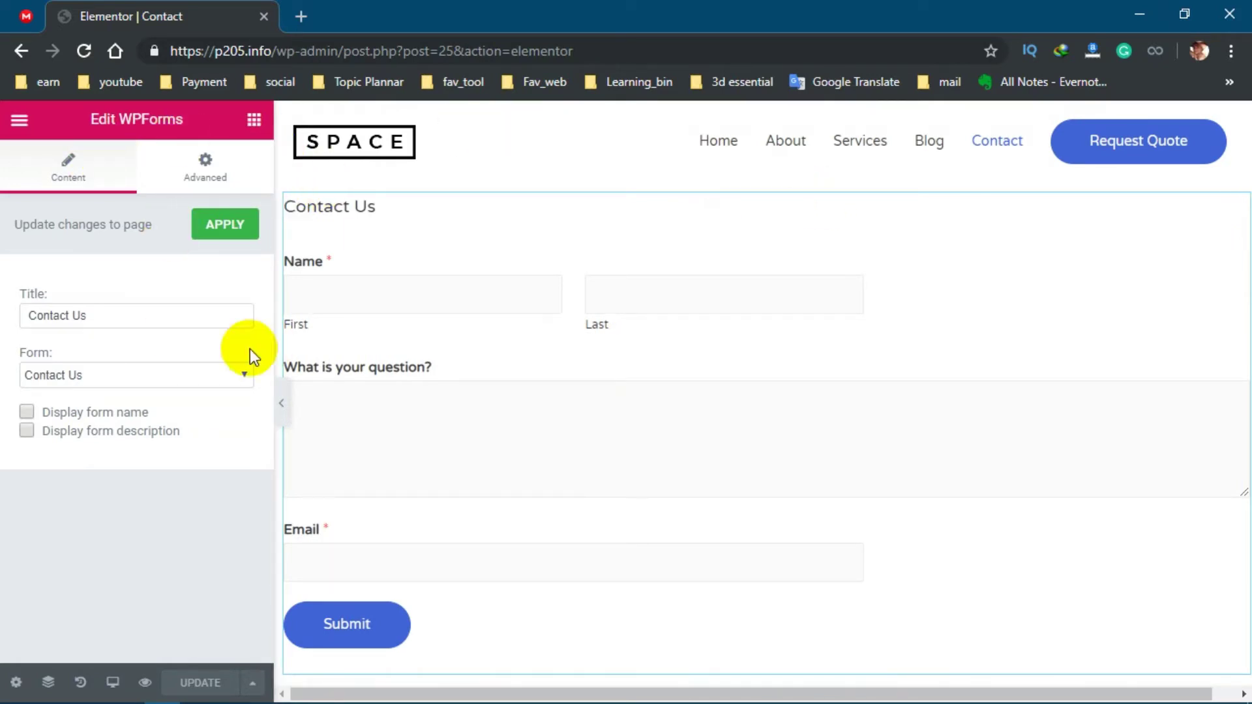
Hide the Elementor panel and load the site's home page by trimming the URL
{"action": "left_click", "coordinate": [281, 403]}
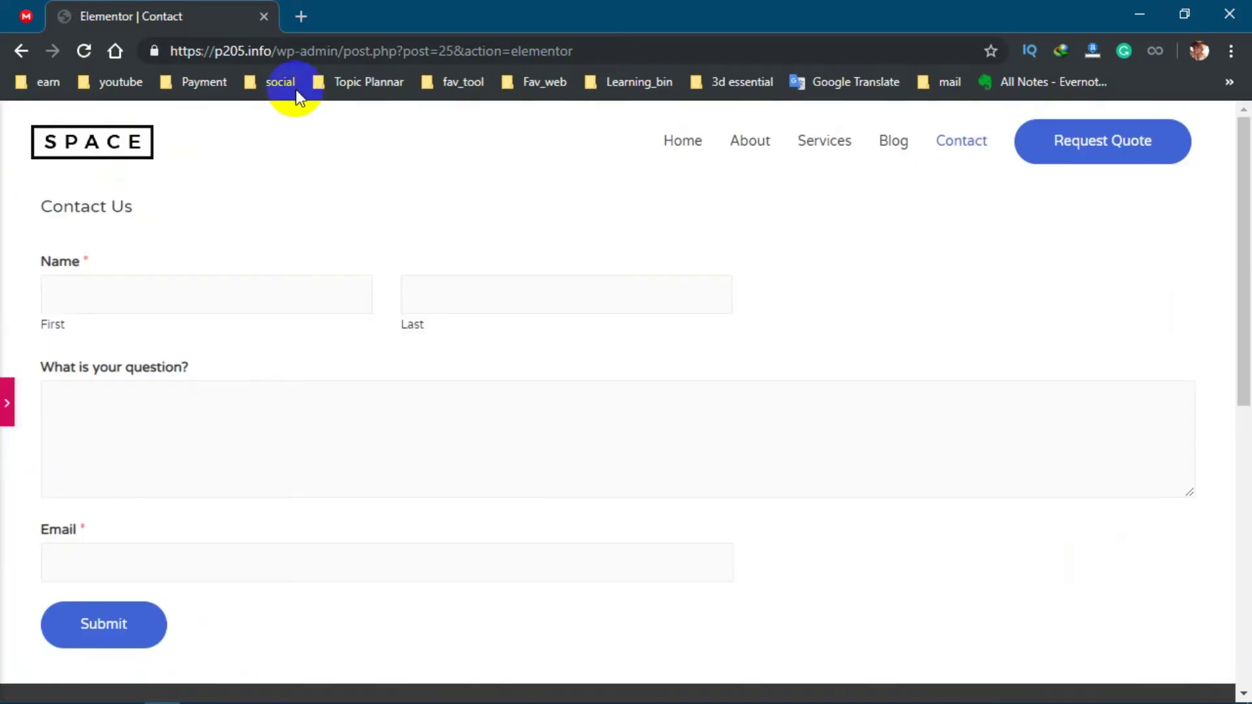
{"action": "left_click_drag", "start_coordinate": [277, 51], "coordinate": [632, 51]}
{"action": "key", "text": "BackSpace"}
{"action": "key", "text": "BackSpace"}
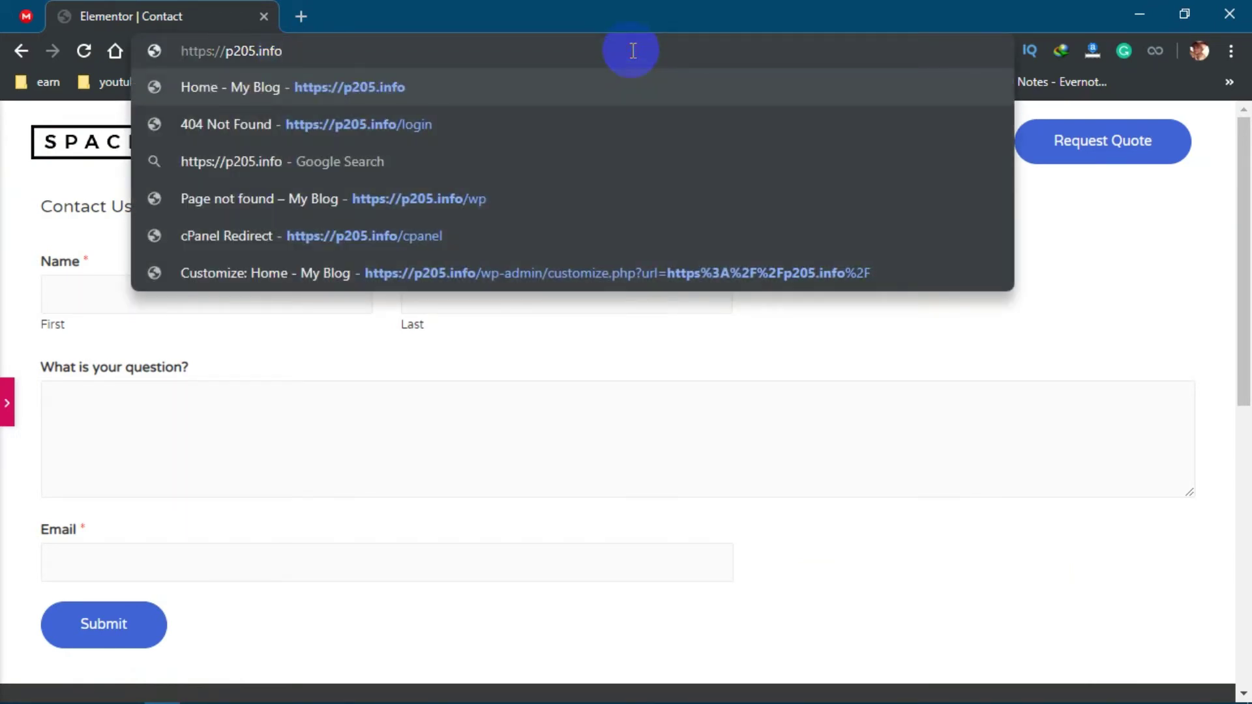
{"action": "key", "text": "Return"}
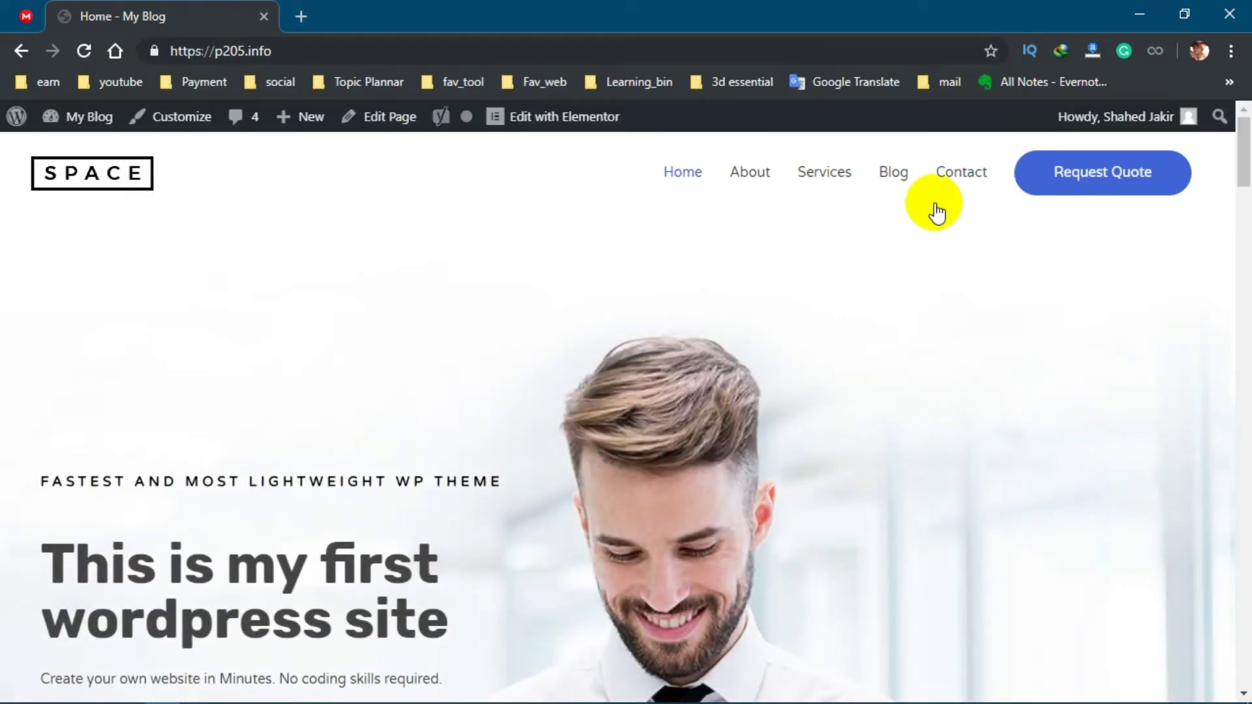
Open the live Contact page and scroll through the Contact Us form
{"action": "left_click", "coordinate": [970, 177]}
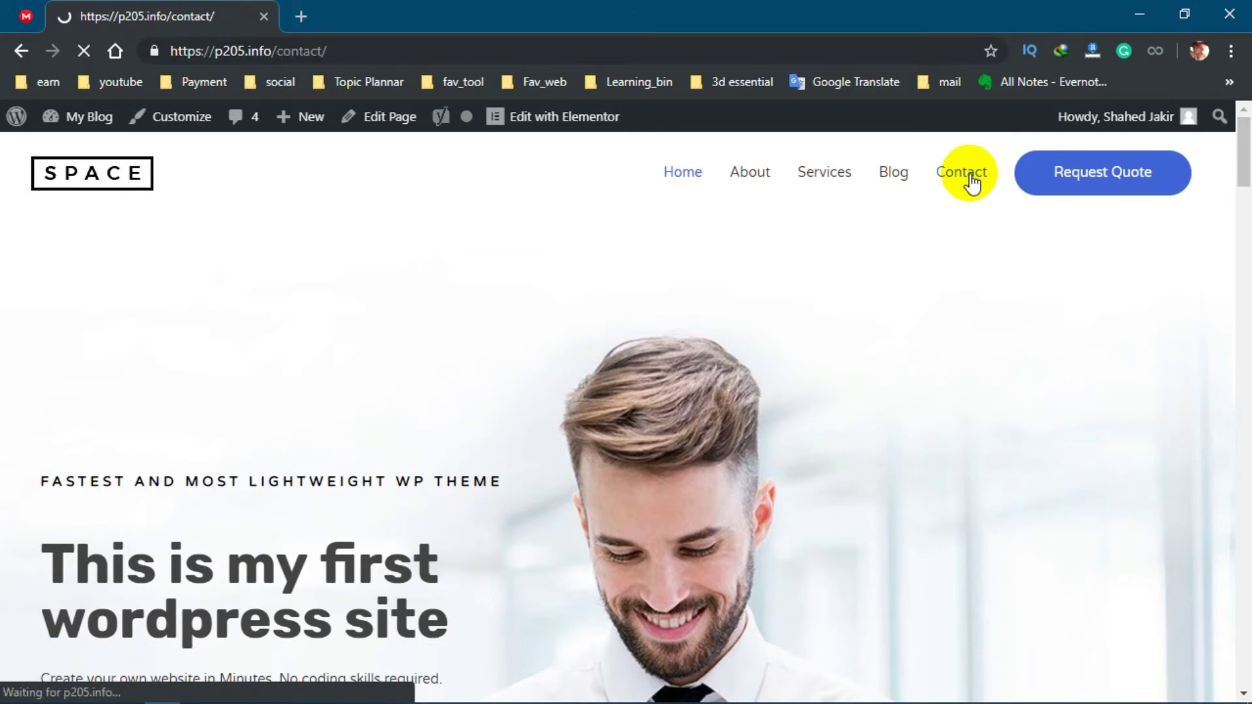
{"action": "scroll", "coordinate": [391, 331], "scroll_direction": "down", "scroll_amount": 2}
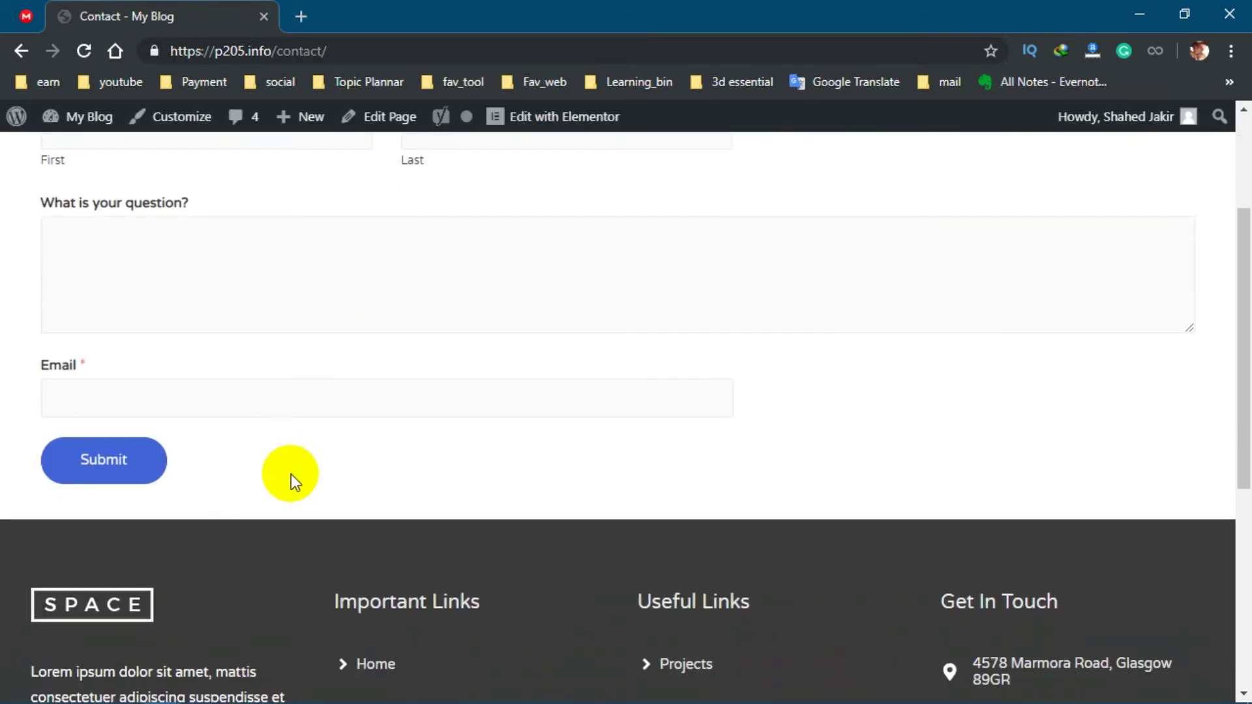
{"action": "scroll", "coordinate": [246, 489], "scroll_direction": "down", "scroll_amount": 2}
{"action": "scroll", "coordinate": [229, 486], "scroll_direction": "up", "scroll_amount": 3}
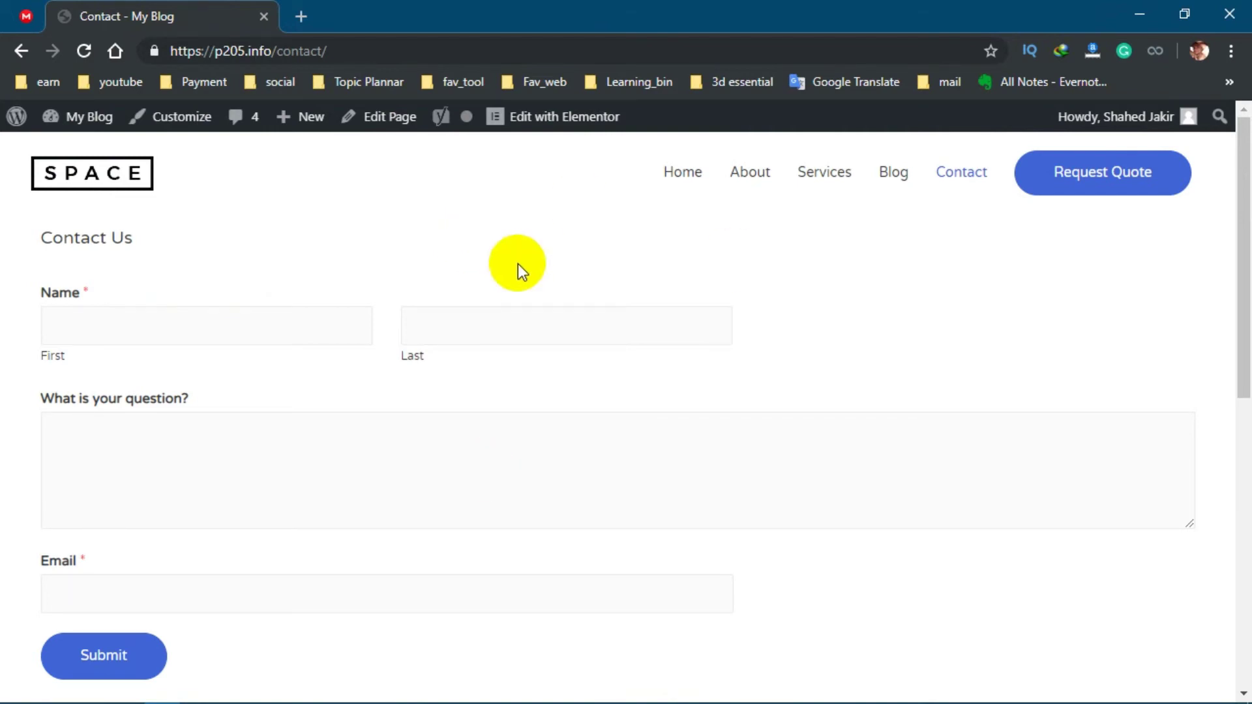
Go from the My Blog dashboard to the Settings > General page
{"action": "mouse_move", "coordinate": [89, 123]}
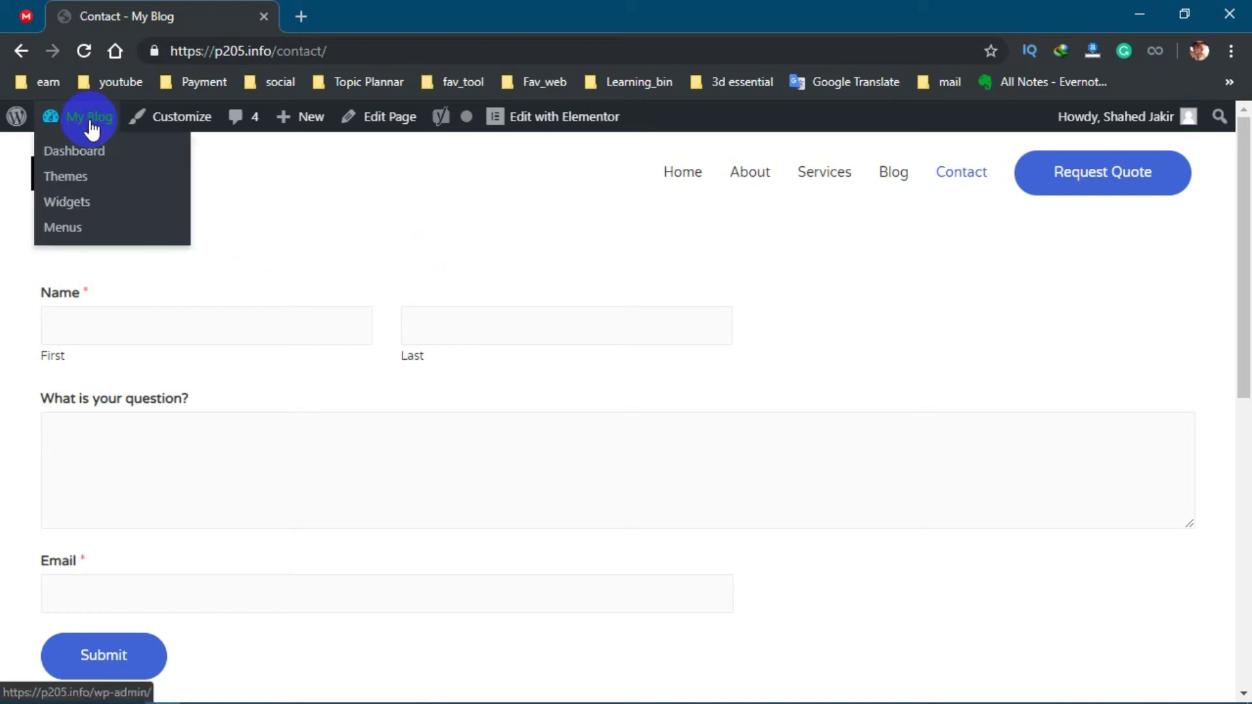
{"action": "left_click", "coordinate": [74, 151]}
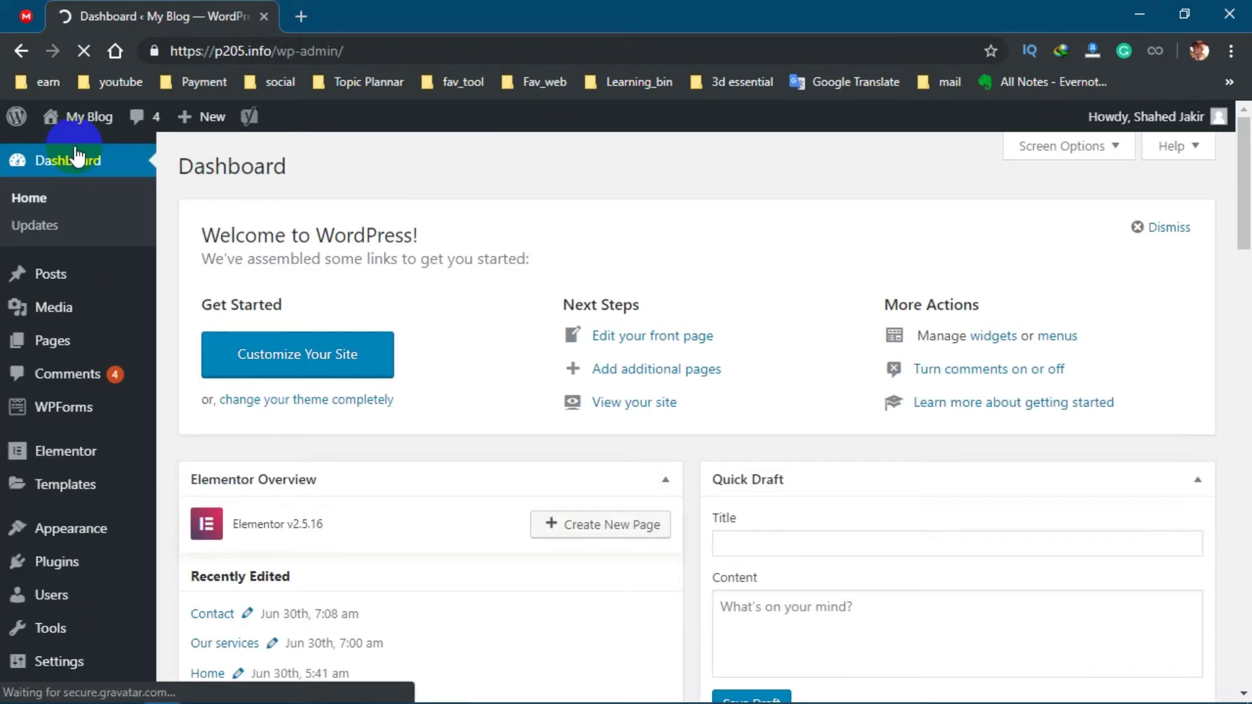
{"action": "scroll", "coordinate": [133, 362], "scroll_direction": "down", "scroll_amount": 5}
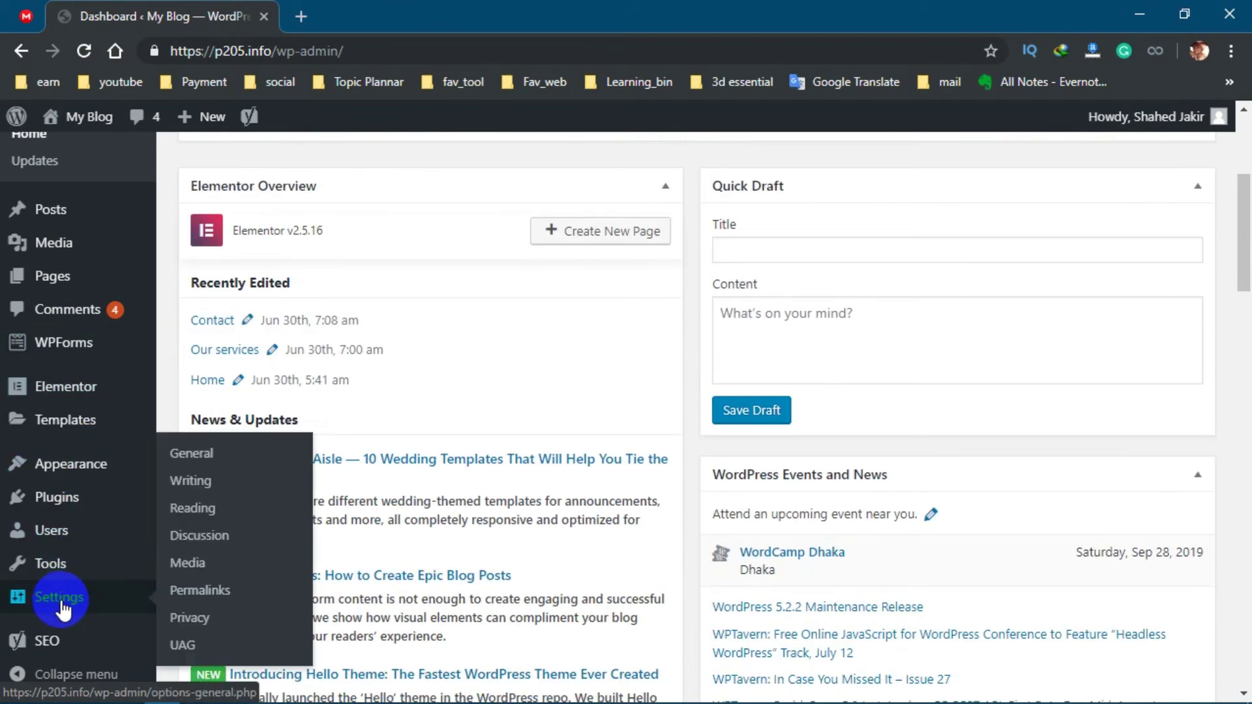
{"action": "left_click", "coordinate": [61, 597]}
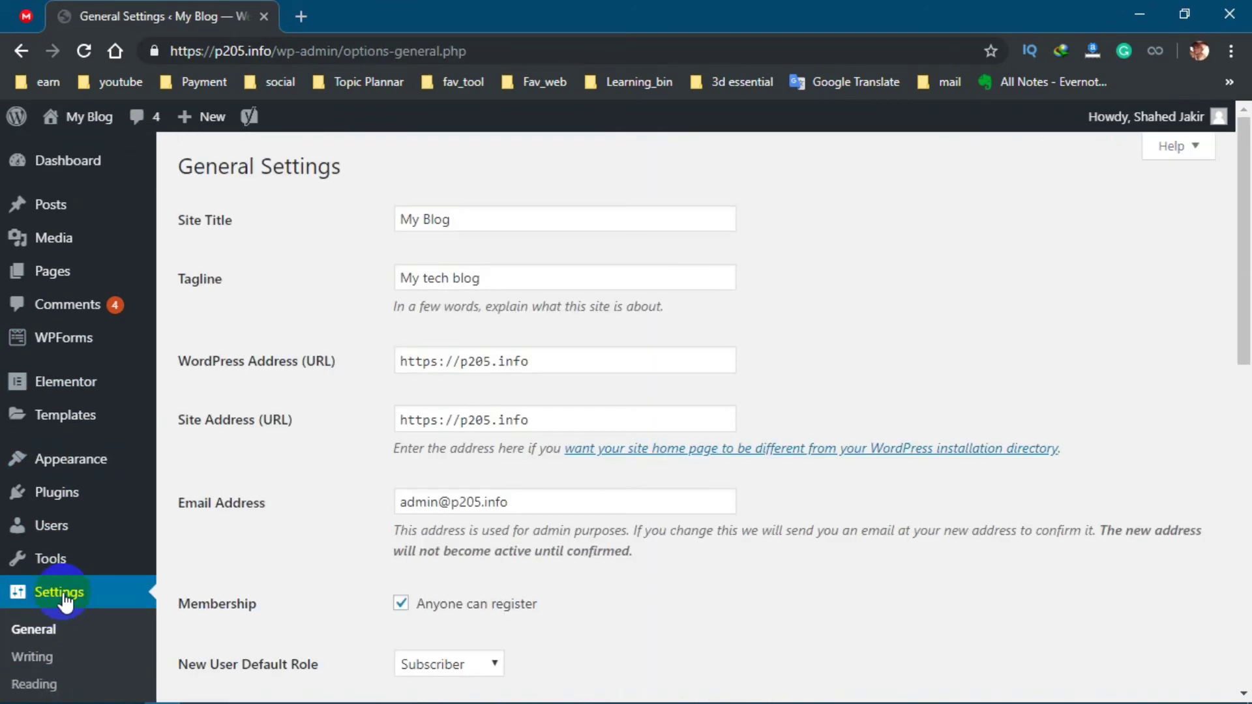
Select the current admin Email Address value and delete it, leaving the field blank
{"action": "scroll", "coordinate": [272, 519], "scroll_direction": "down", "scroll_amount": 6}
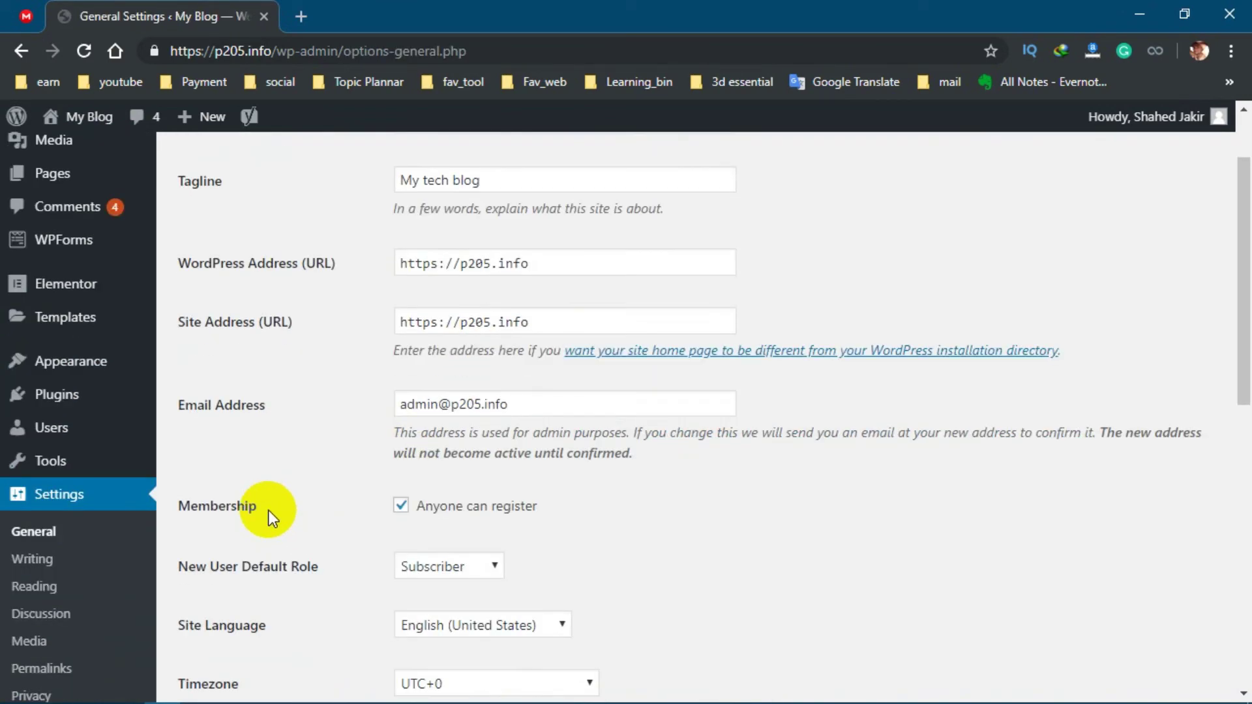
{"action": "scroll", "coordinate": [280, 354], "scroll_direction": "up", "scroll_amount": 6}
{"action": "left_click_drag", "start_coordinate": [528, 509], "coordinate": [364, 481]}
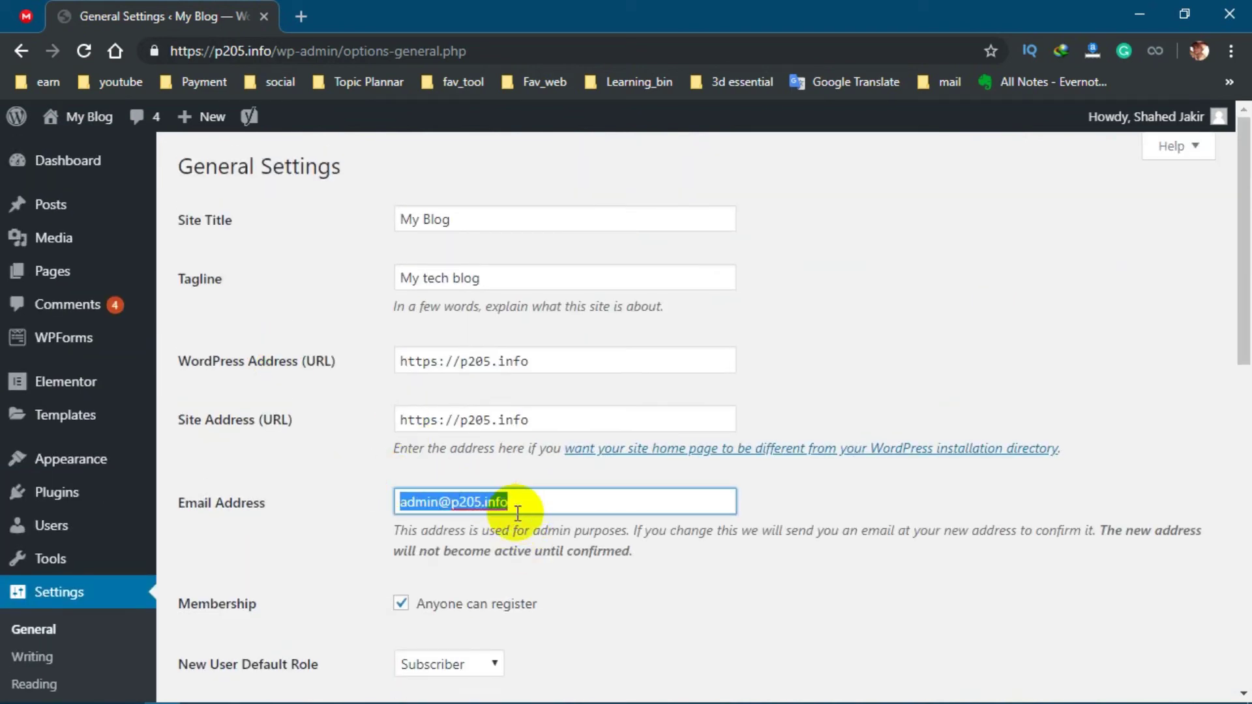
{"action": "key", "text": "BackSpace"}
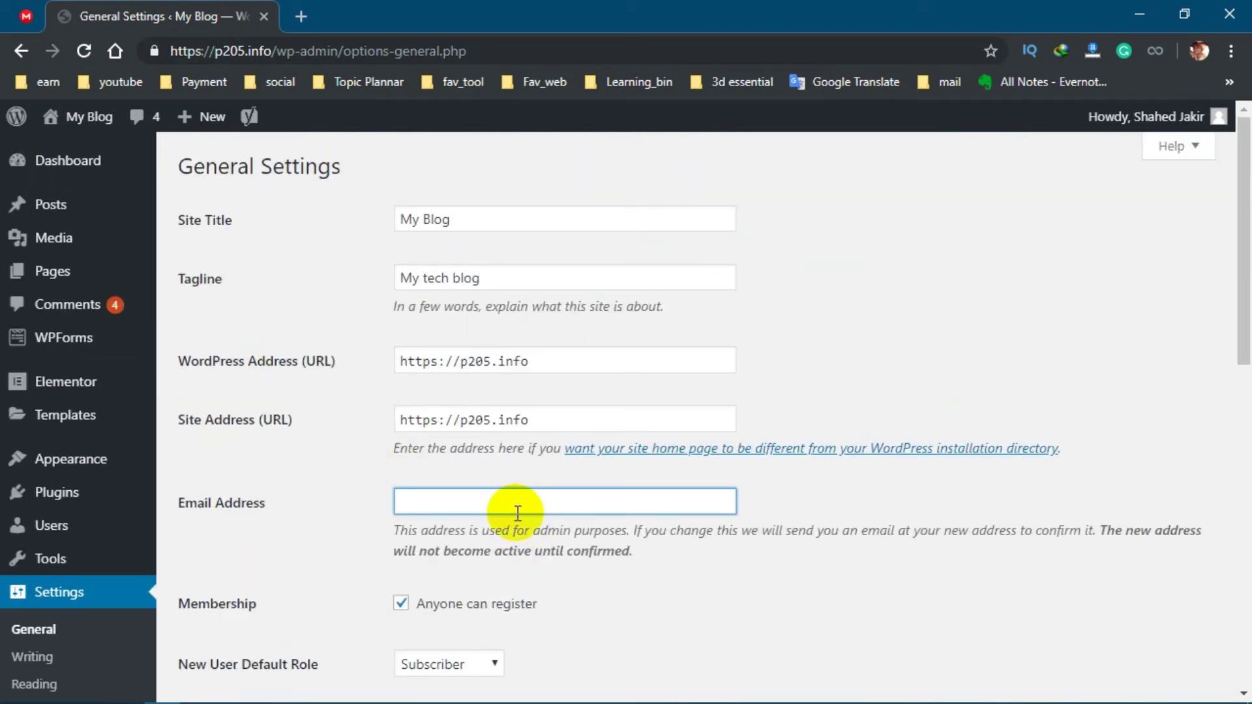